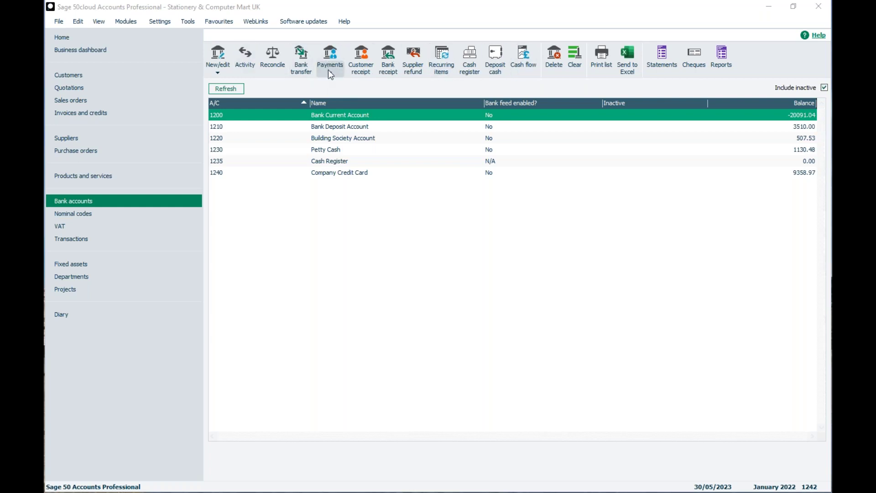
- Start a new bank payment from the Bank Current Account and enter Rent as its reference
left_click(331, 74)
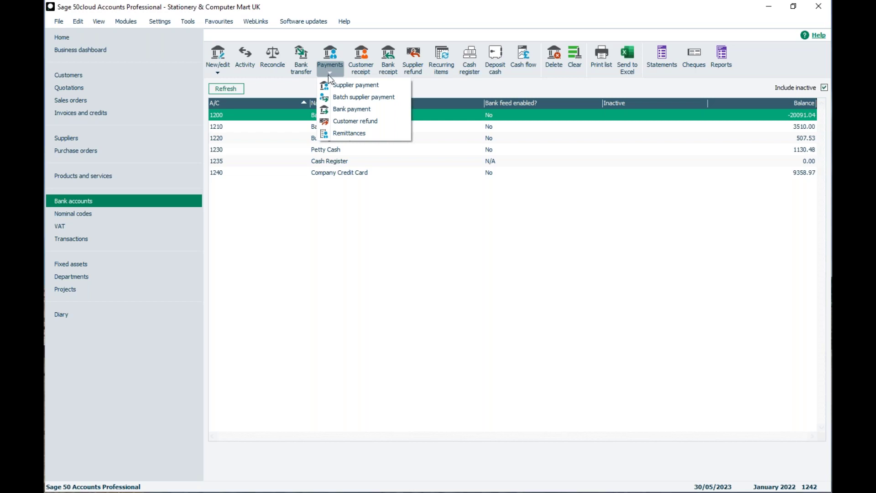
left_click(321, 110)
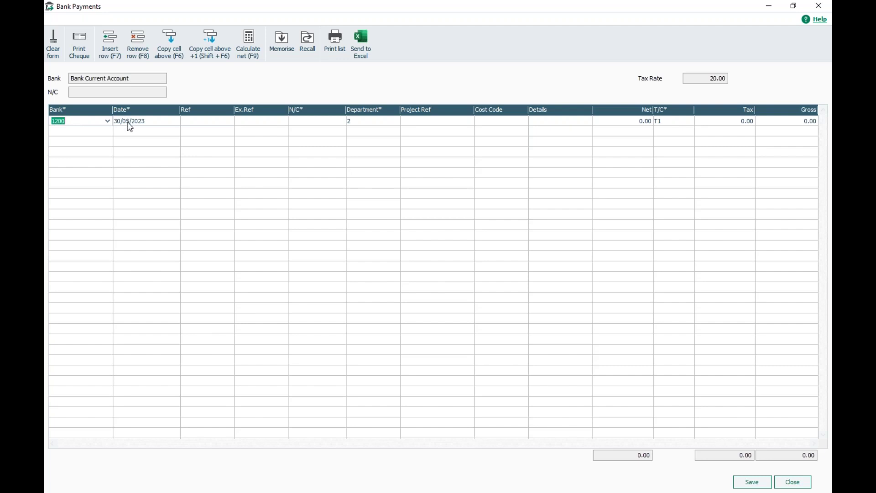
left_click(195, 122)
type("Rent")
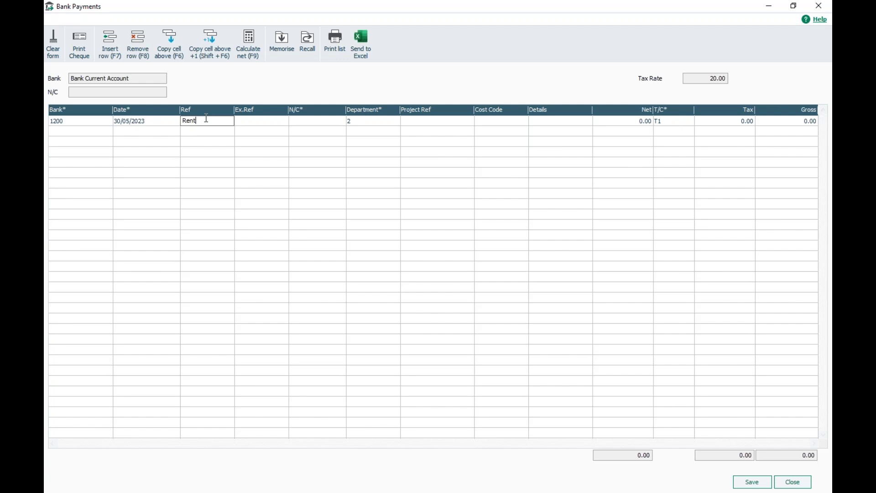
left_click(240, 123)
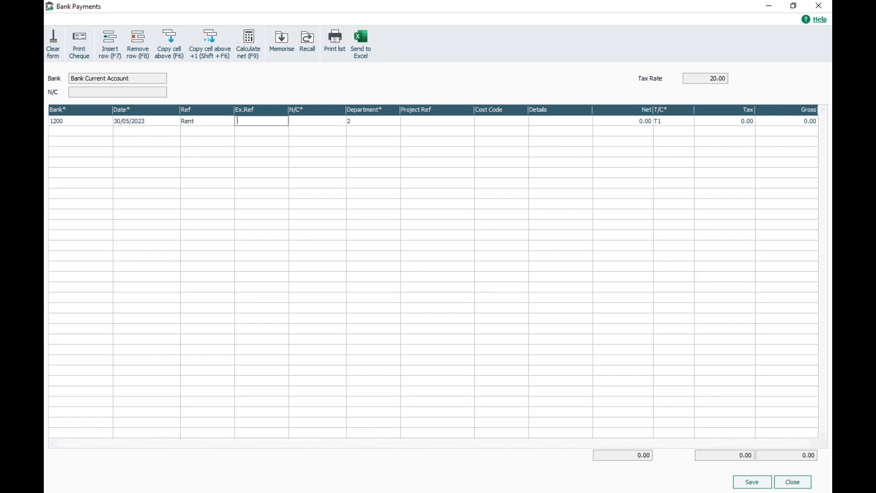
- Look up nominal code 7100 Rent and assign it to the payment line
left_click(329, 122)
left_click(342, 123)
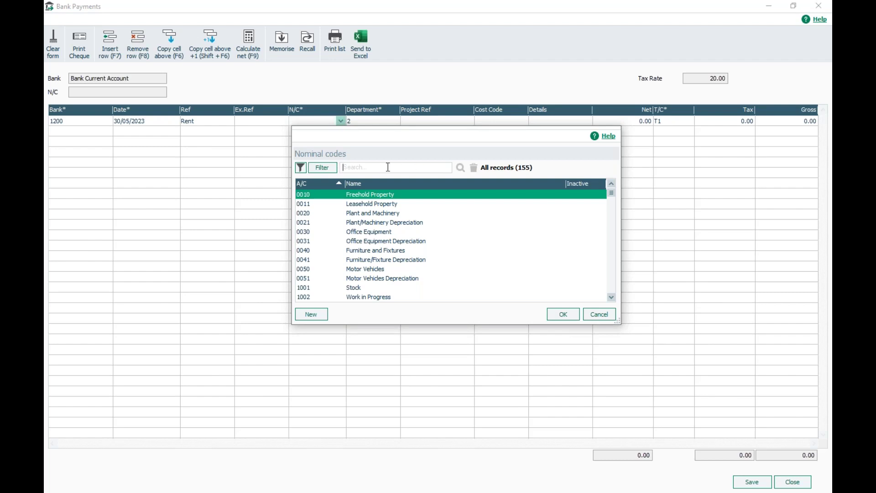
type("7100")
key("Return")
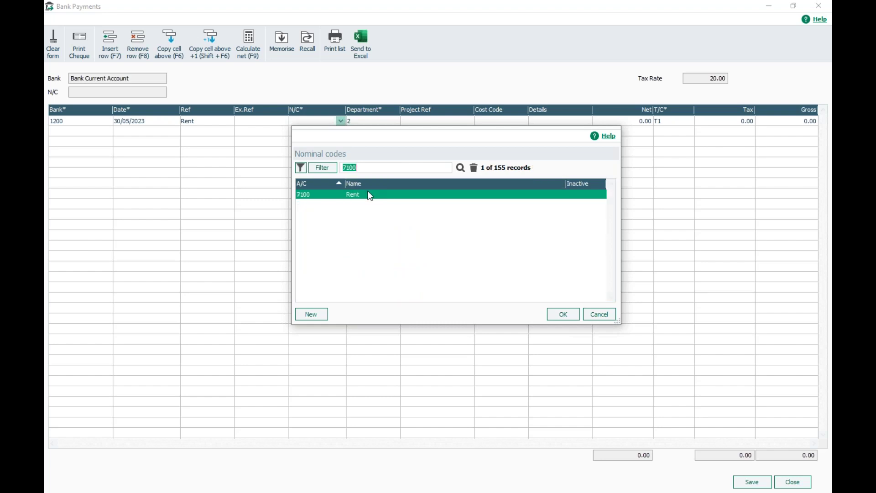
left_click(557, 318)
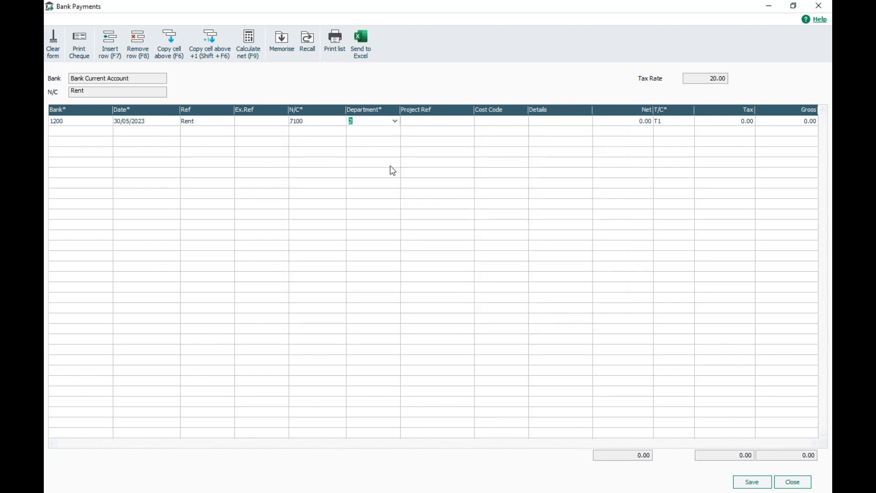
- Choose department 2 Purchasing for the rent payment
left_click(396, 121)
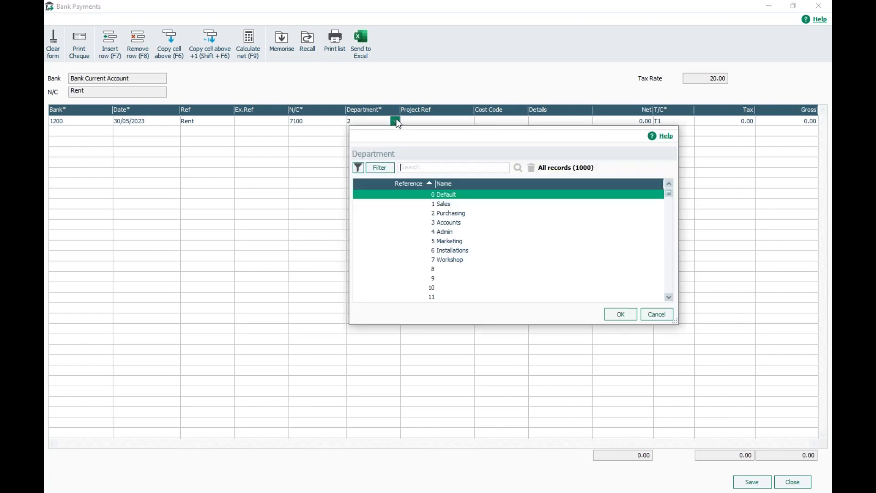
left_click(454, 213)
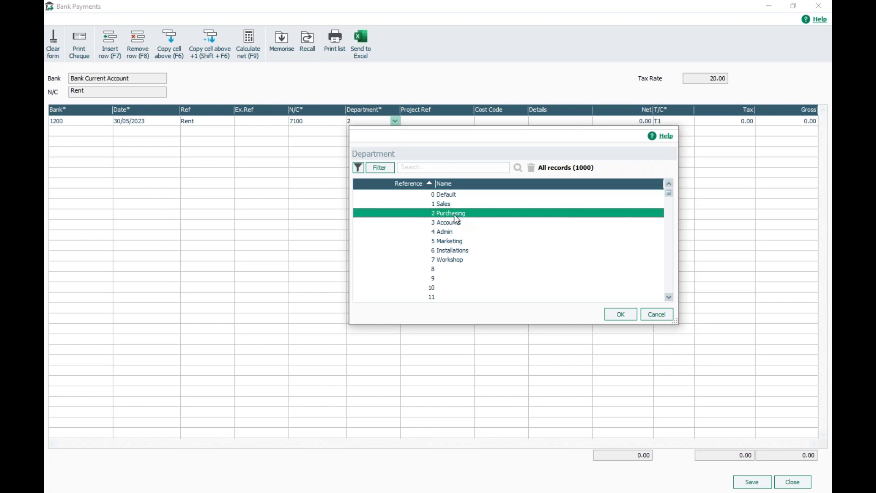
left_click(616, 316)
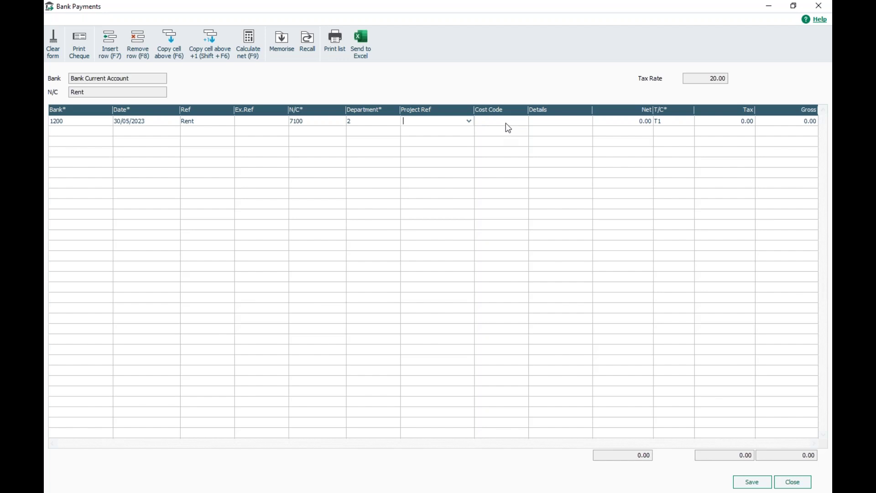
- Enter Rent as the details of the payment line and set its net amount to 3000.00
left_click(566, 118)
type("Rent")
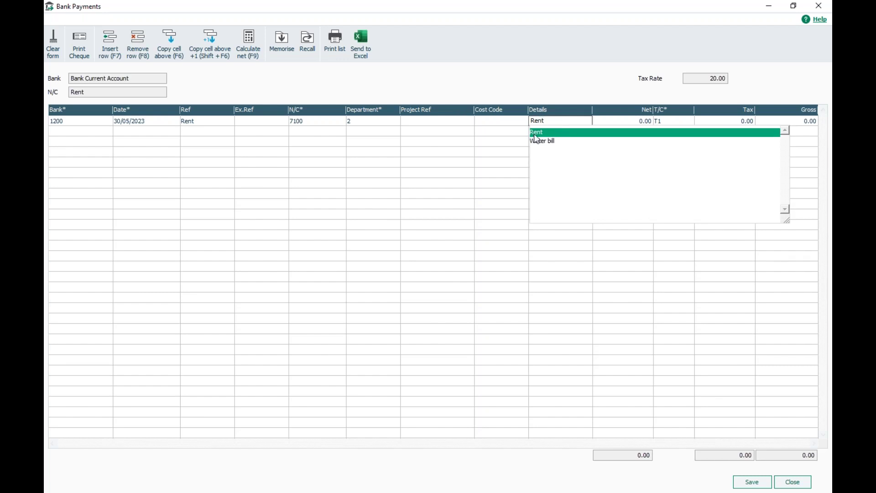
key("Tab")
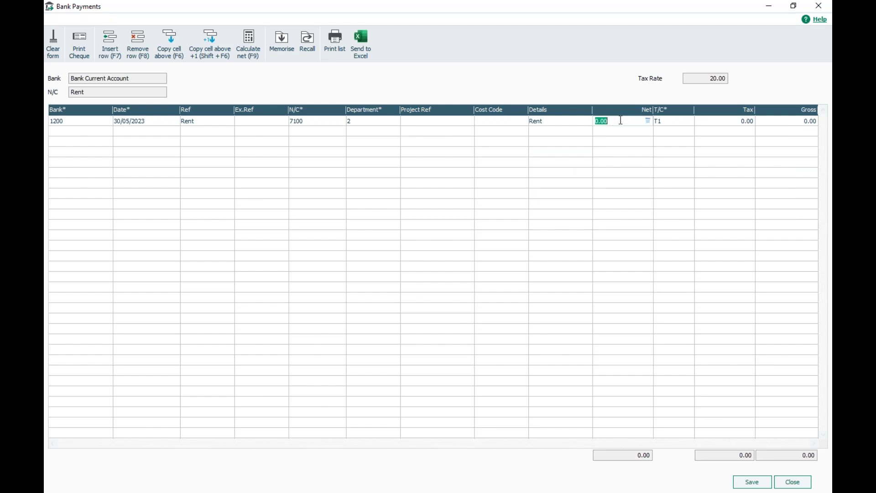
type("3000")
left_click(661, 124)
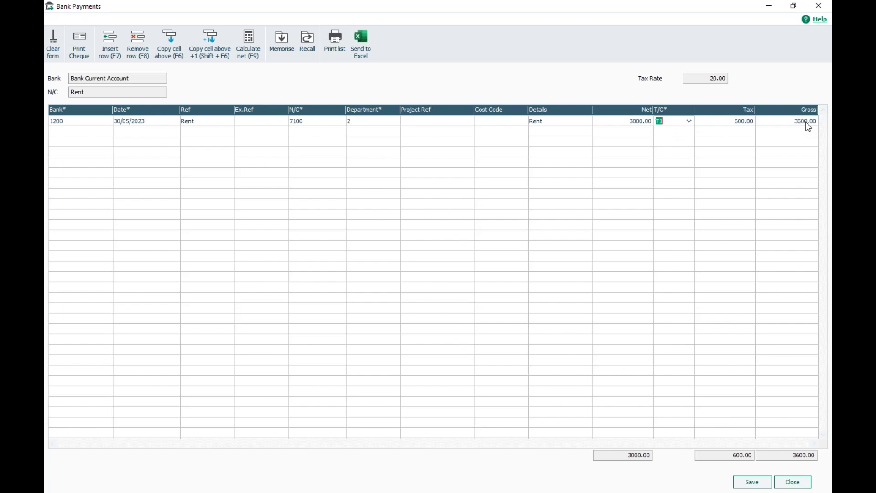
key("Tab")
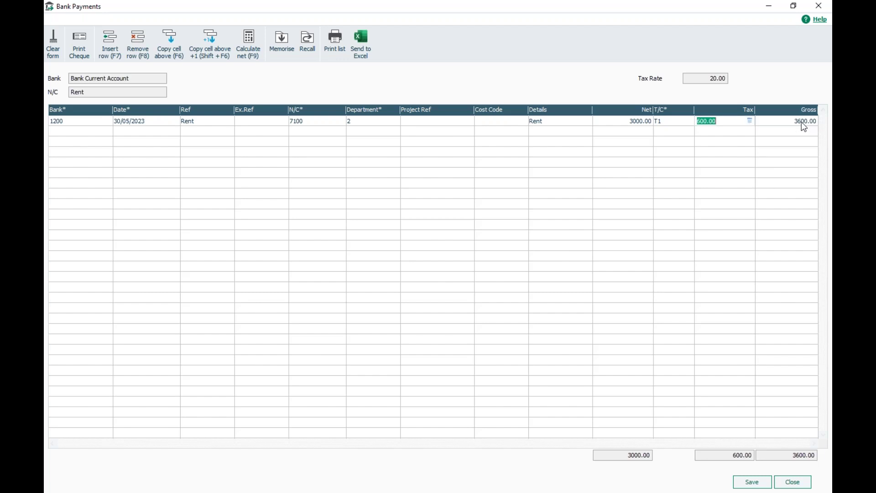
left_click(638, 124)
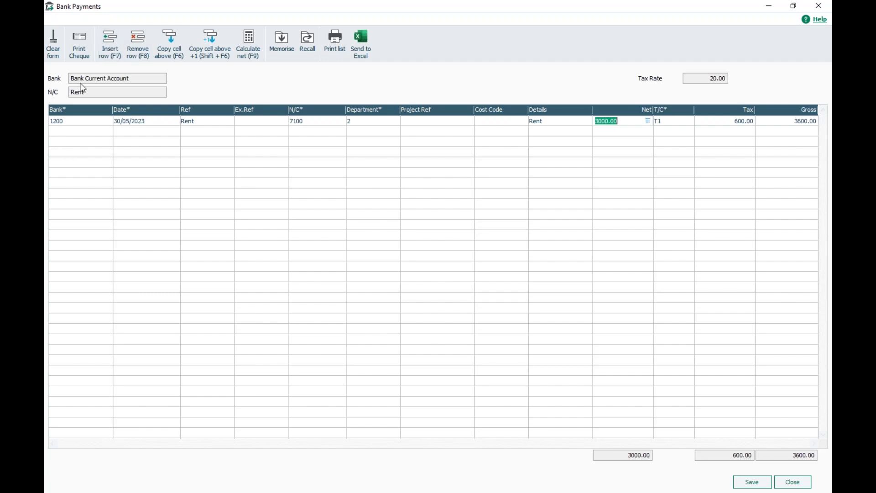
- Start a second payment line by copying the bank account and date from the line above
left_click(69, 138)
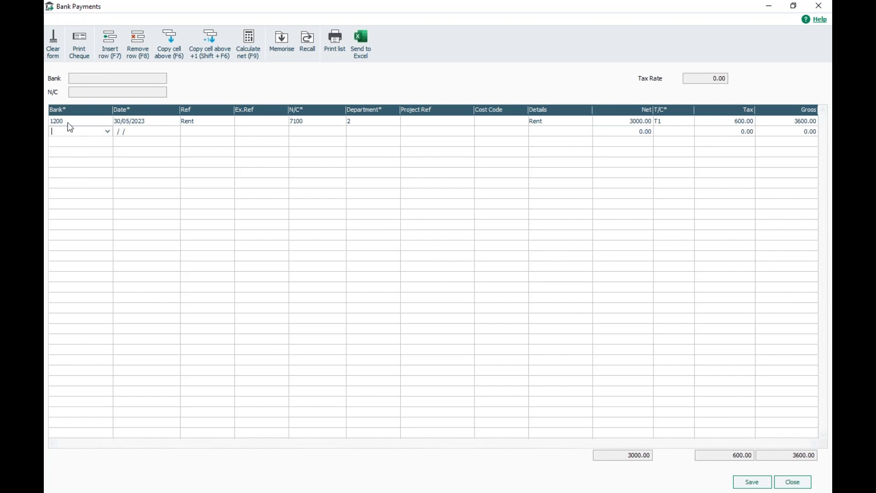
left_click(167, 40)
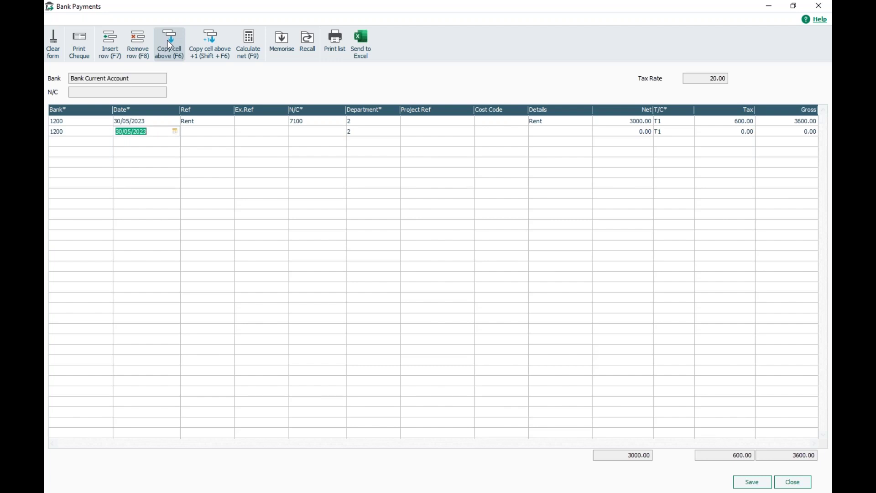
left_click(167, 40)
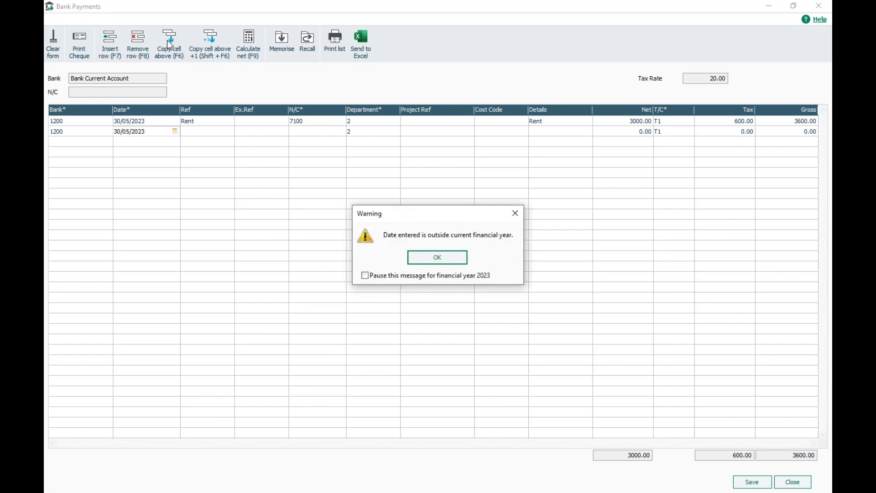
left_click(421, 257)
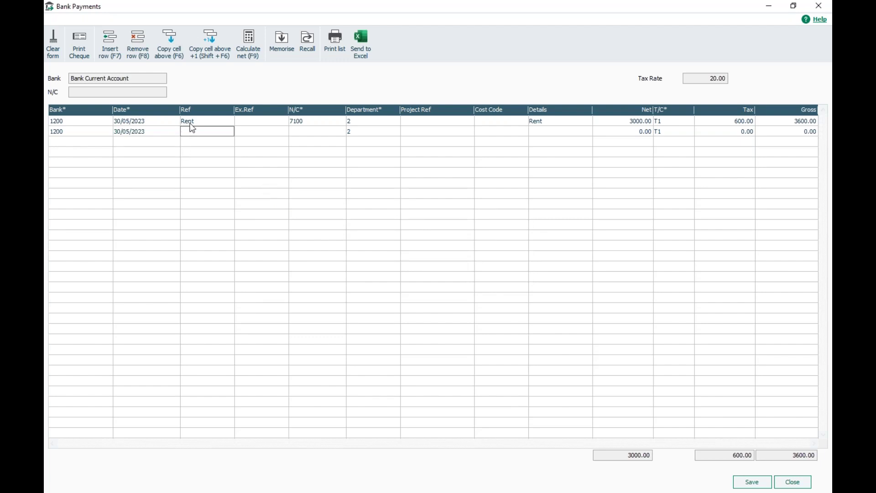
- Enter Water bill as the second line's reference and assign nominal code 7102 Water Rates
type("Water bill")
left_click(297, 132)
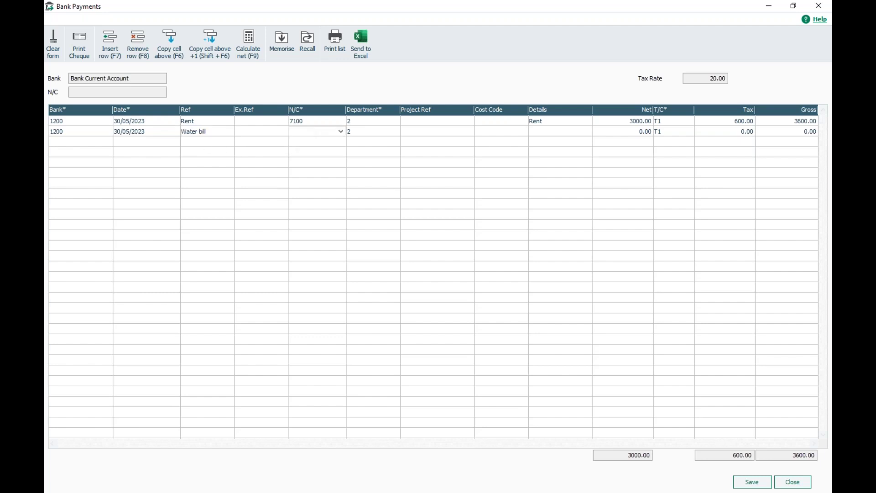
left_click(340, 131)
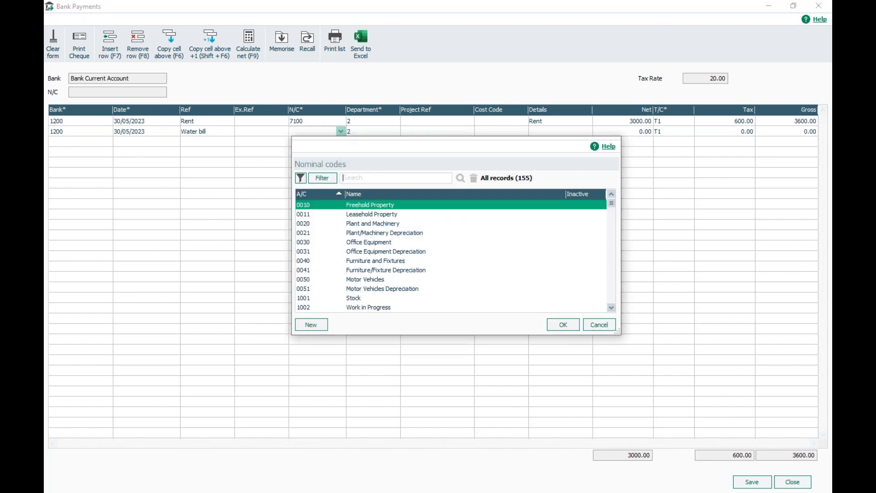
type("7102")
key("Return")
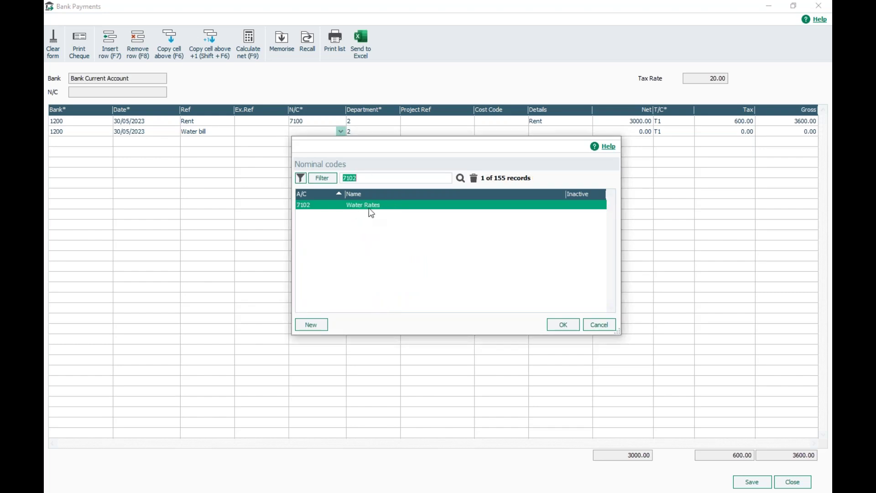
left_click(553, 325)
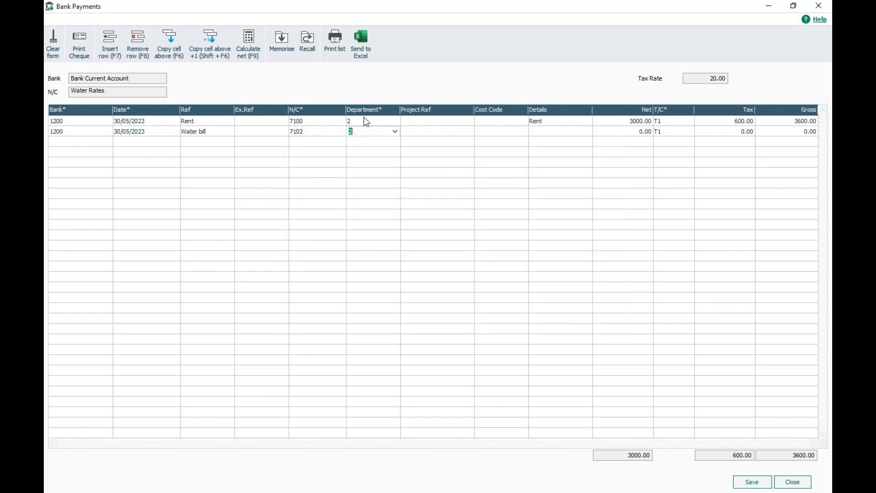
- Enter Water Bill as the second line's details and set its net amount to 50.00
left_click(546, 130)
type("Water Bill")
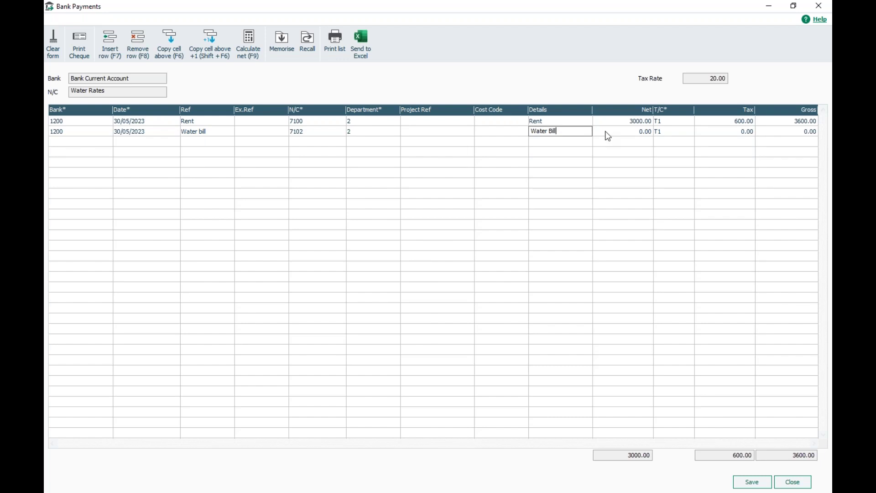
left_click(628, 131)
type("50")
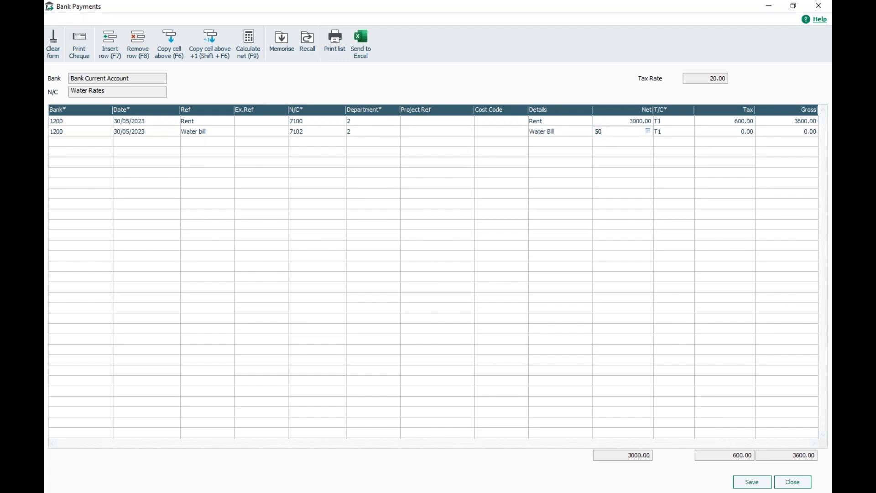
left_click(623, 146)
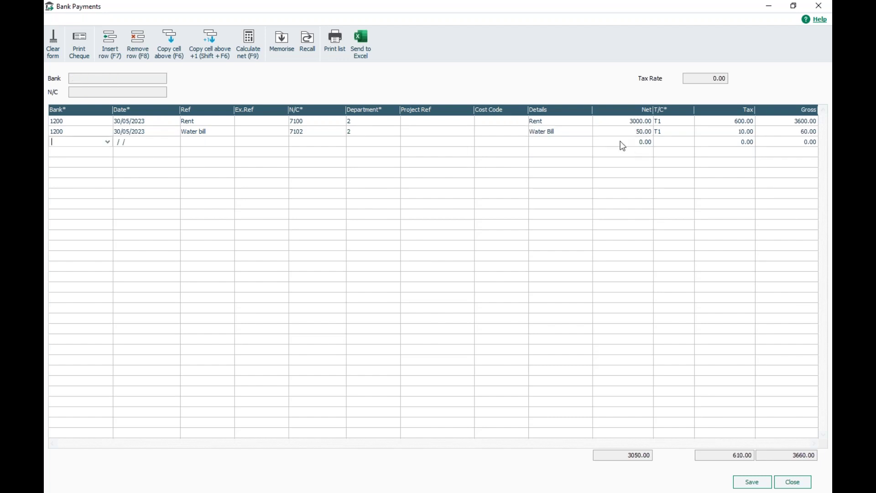
- Insert a blank row above the water bill line, and remove that row again
left_click(68, 131)
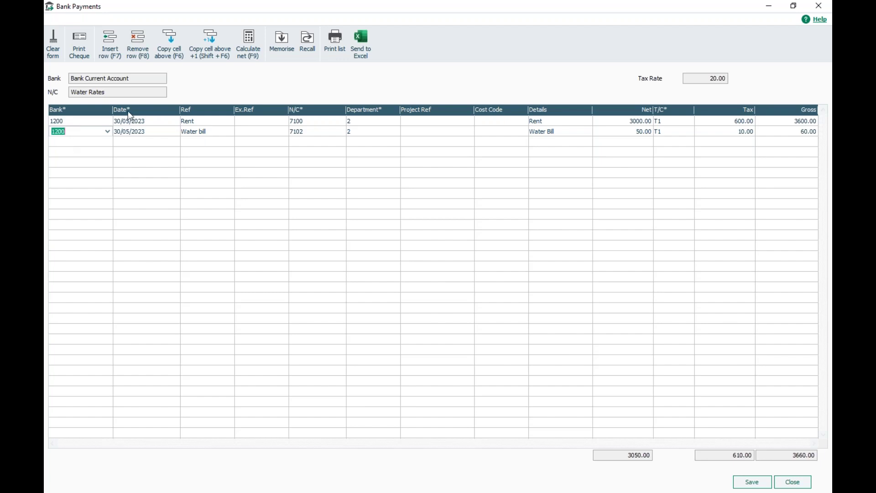
left_click(110, 50)
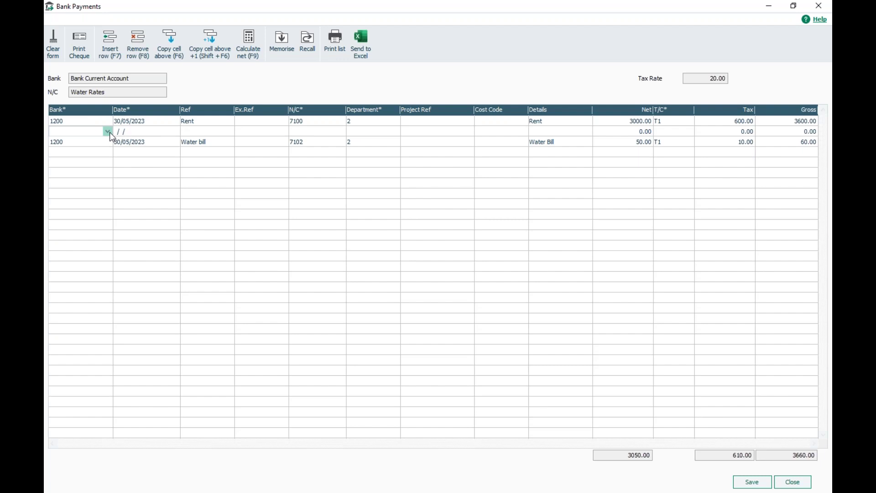
left_click(136, 42)
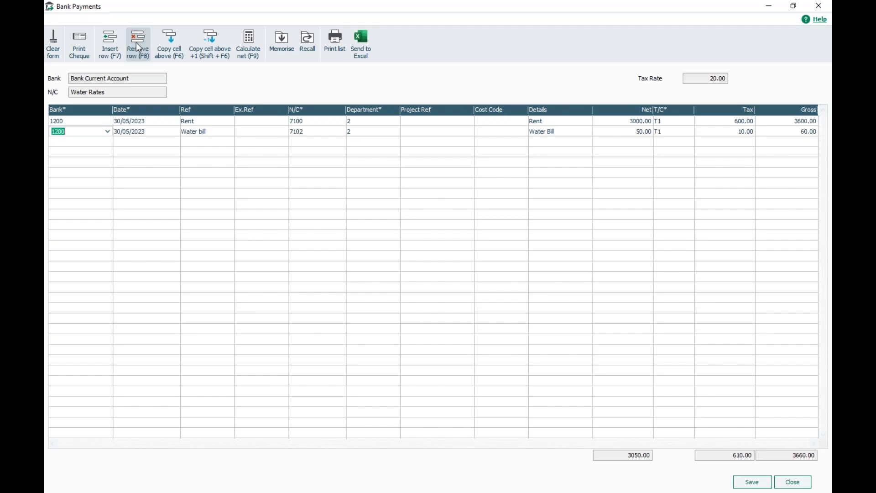
- Try a third line using Copy cell above +1 for bank and date, with bank 1210 and date 31/05/2023, and remove the line
left_click(61, 142)
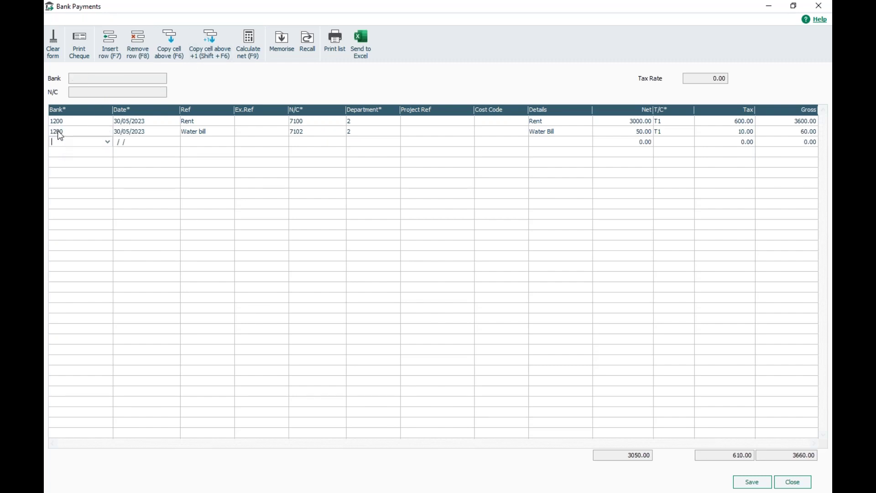
left_click(210, 38)
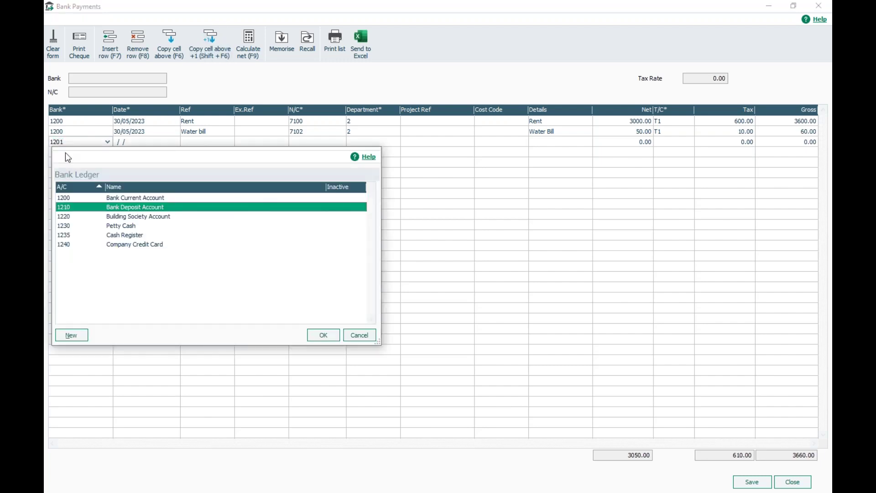
left_click(324, 336)
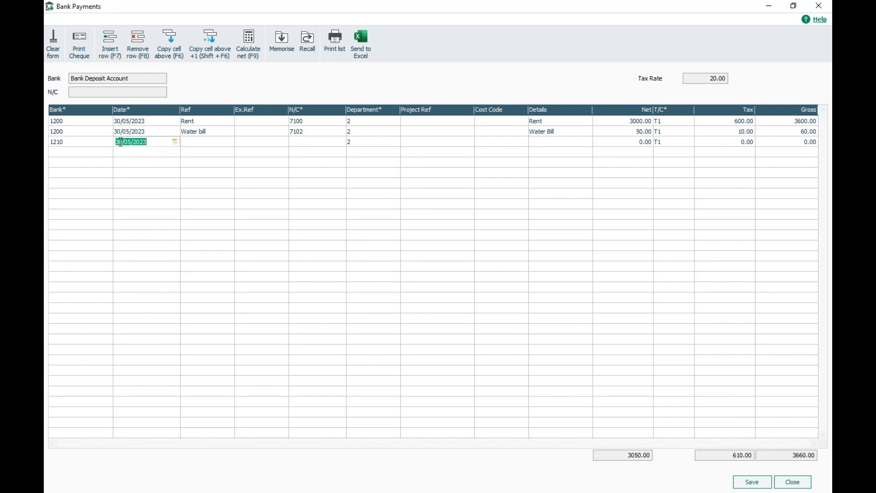
left_click(214, 48)
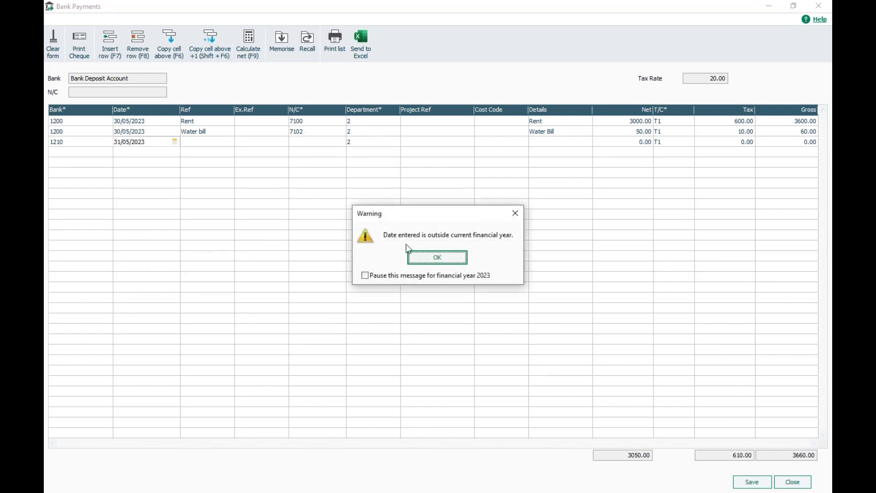
left_click(419, 259)
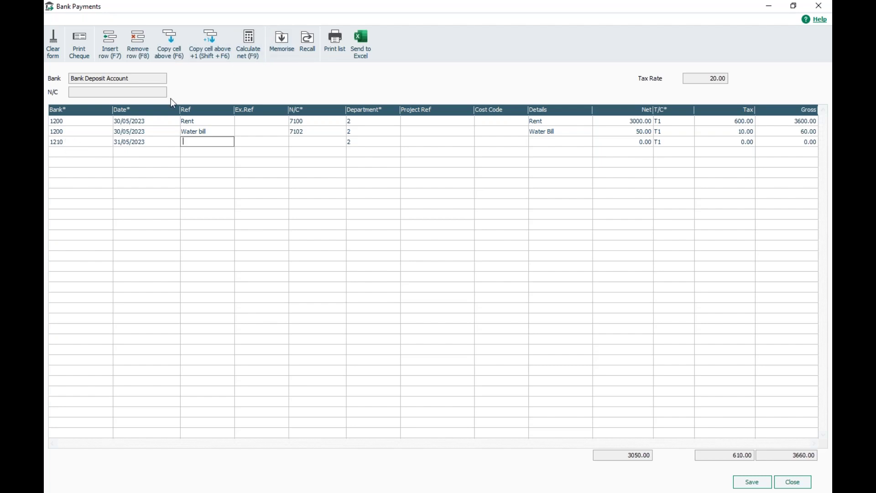
left_click(136, 42)
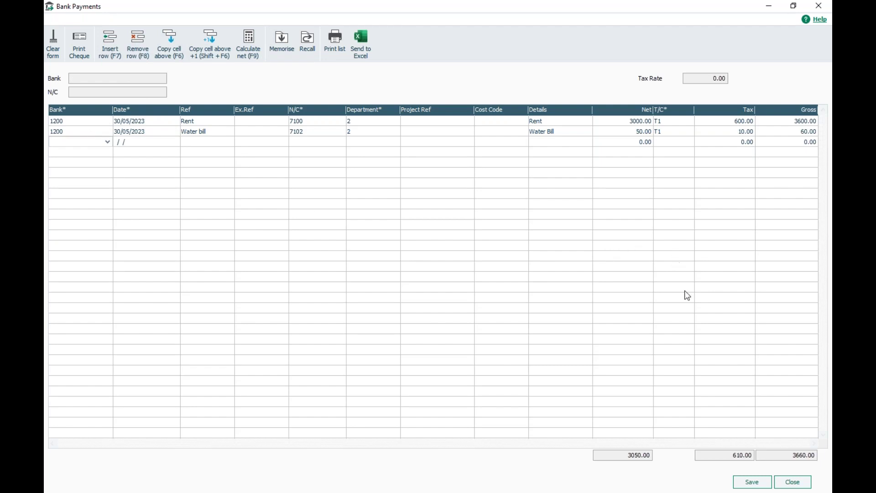
- Save the rent and water bill payments despite their date being outside the financial year, and close Bank Payments
left_click(744, 479)
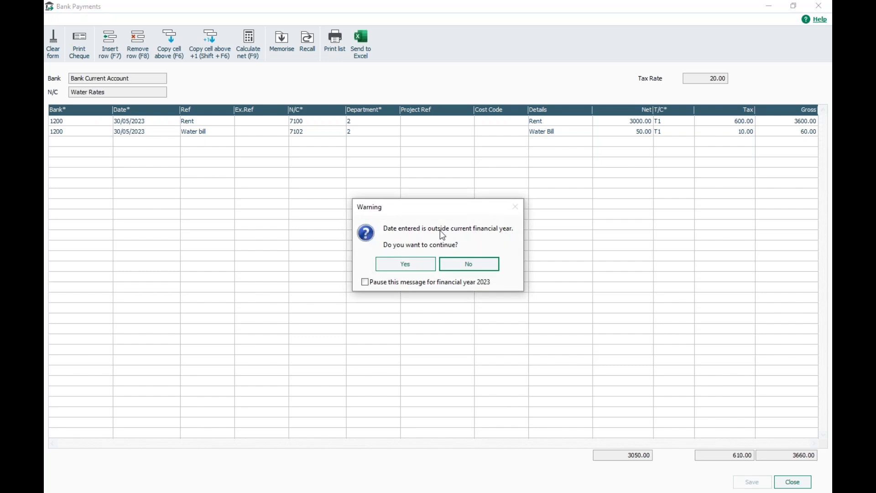
left_click(381, 268)
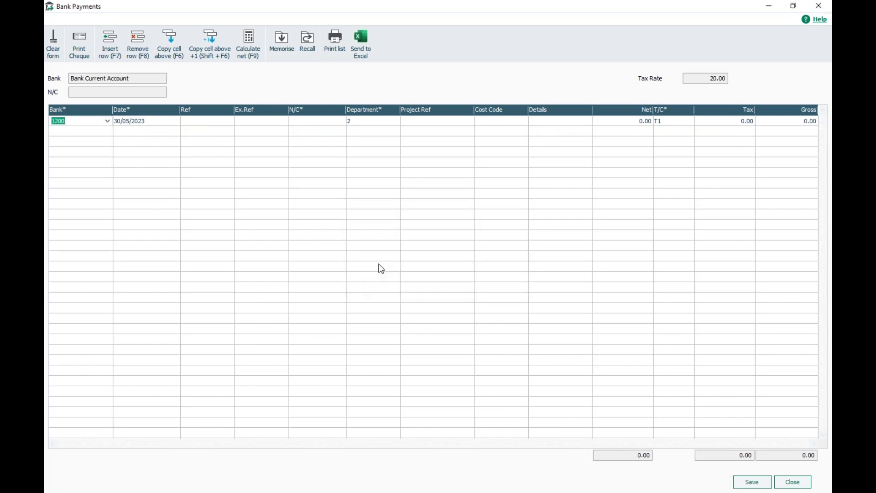
left_click(793, 482)
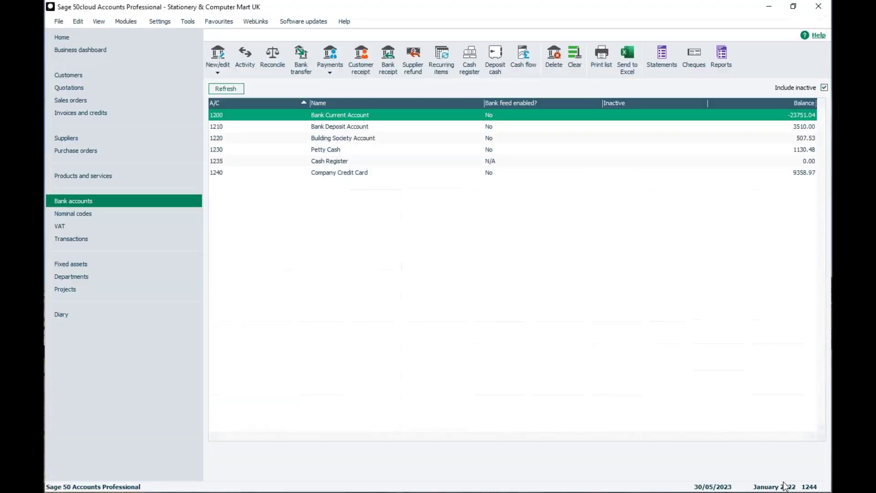
- View the blank bank receipt entry for the Bank Current Account, checking its tax code field, and close it without entering anything
left_click(388, 58)
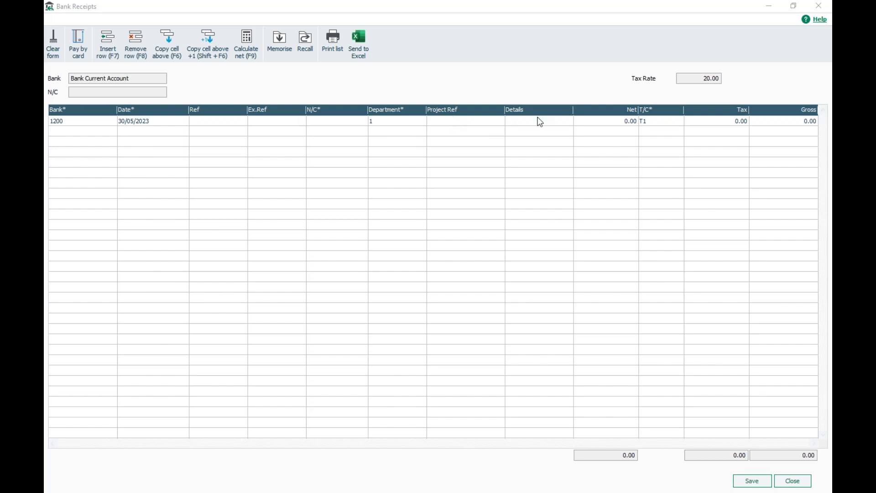
left_click(658, 124)
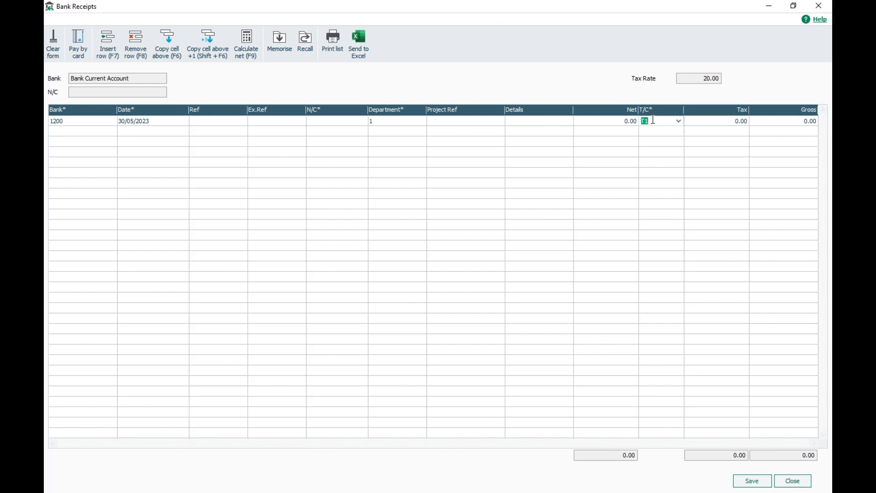
left_click(789, 485)
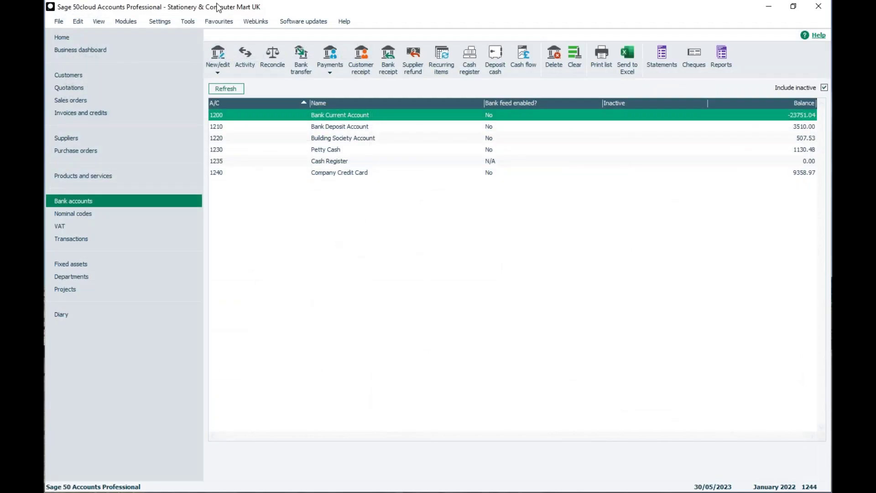
- Review the customer record defaults, including the standard tax code and default nominal code, and leave them without changes
left_click(150, 21)
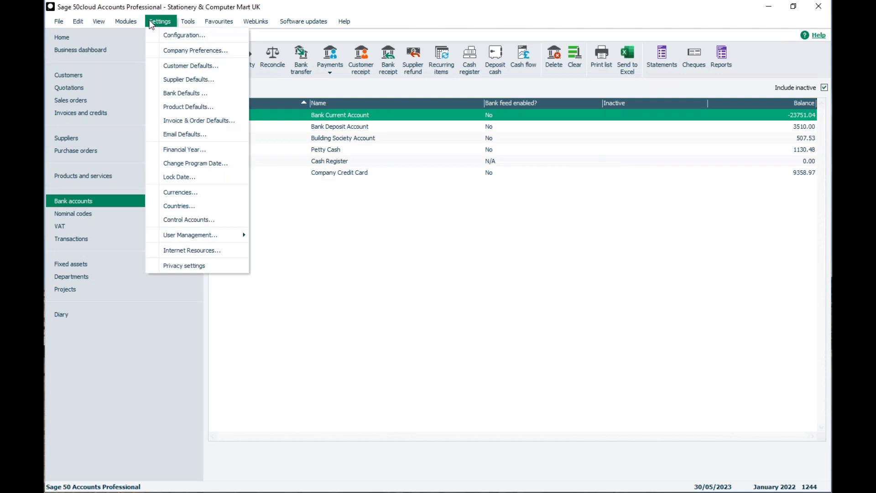
left_click(156, 65)
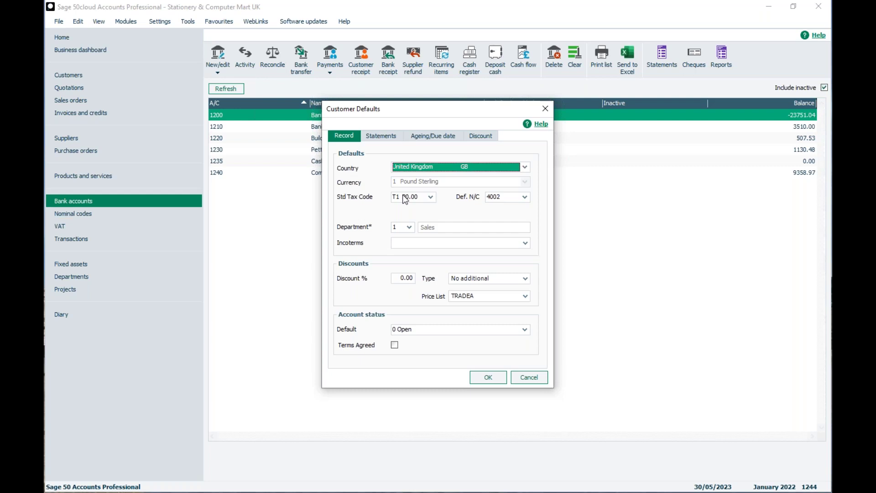
left_click(525, 379)
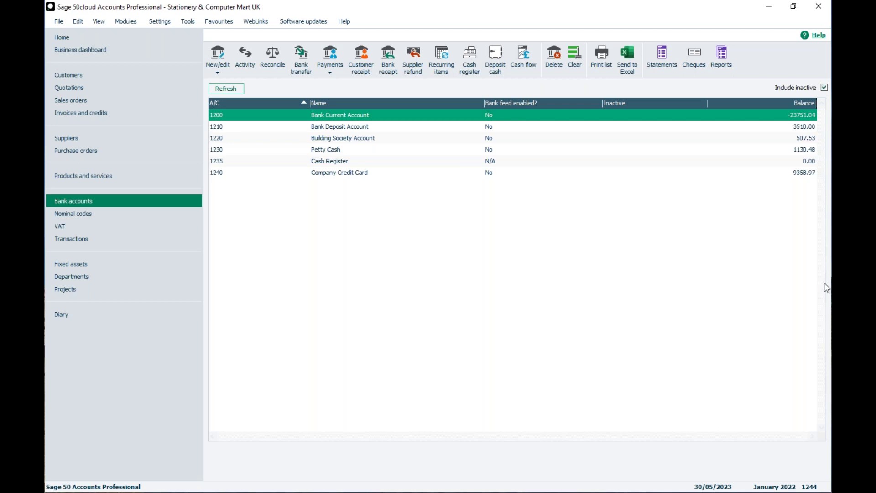
- Start a new bank payment from the Bank Current Account with nominal code 7100 and a net amount of 3000
left_click(334, 68)
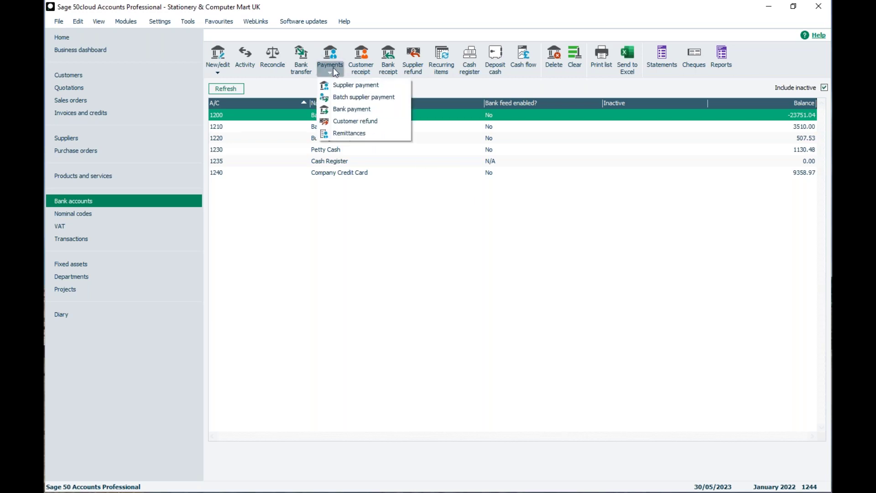
left_click(324, 109)
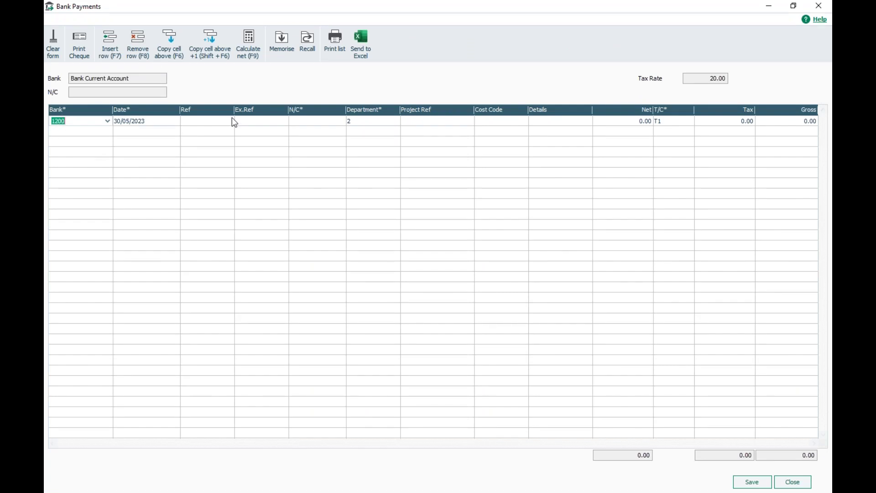
left_click(310, 118)
type("7100")
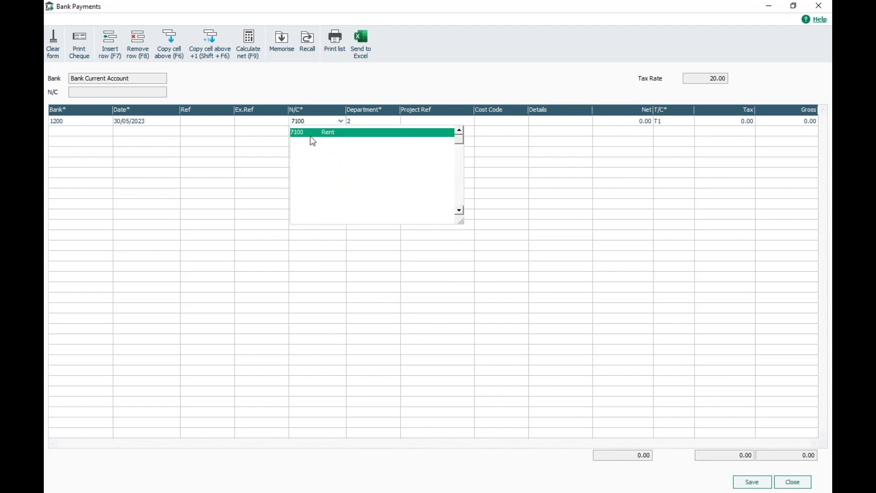
key("Tab")
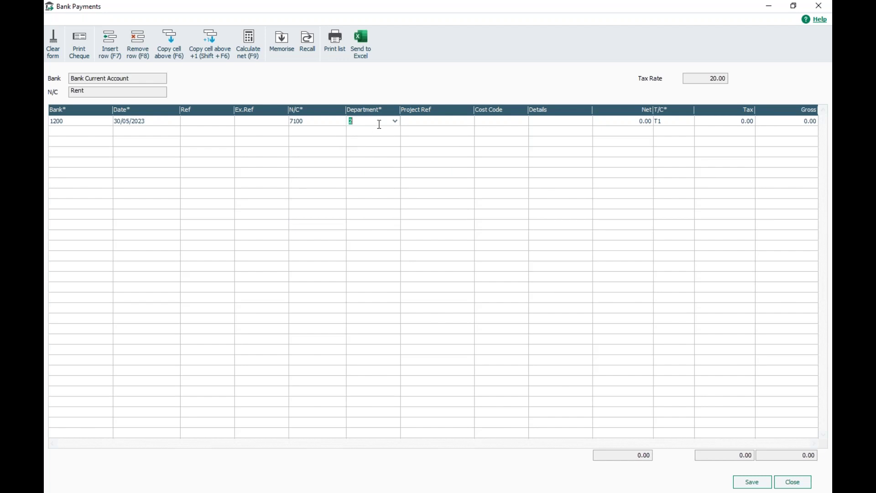
left_click(646, 121)
type("3000")
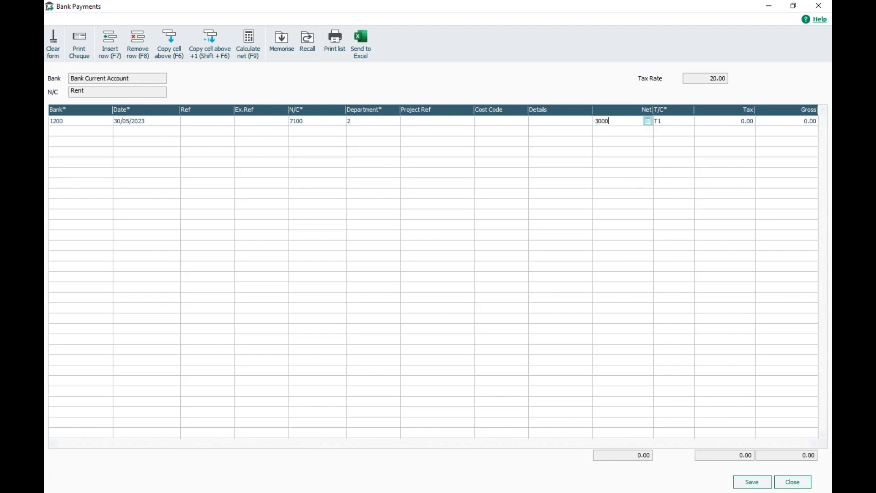
key("Tab")
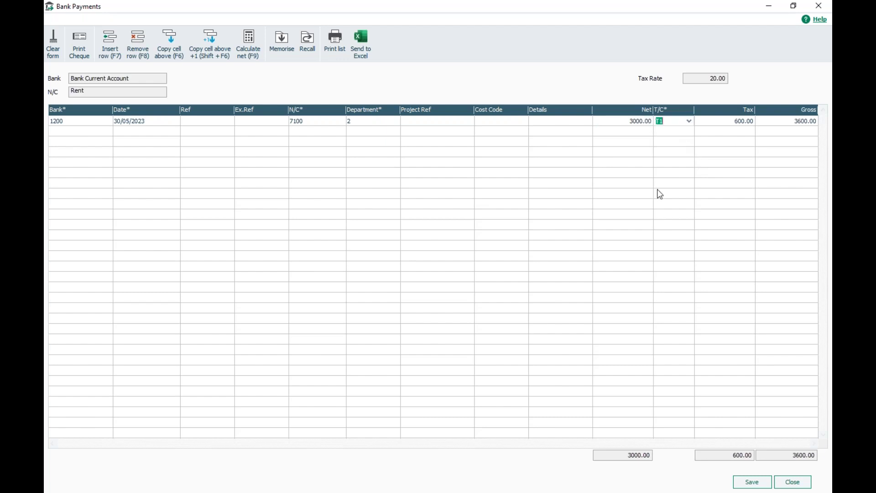
- Add a second payment line using bank 1200 and the date 30/05/2023, accepting the date outside the financial year
left_click(80, 131)
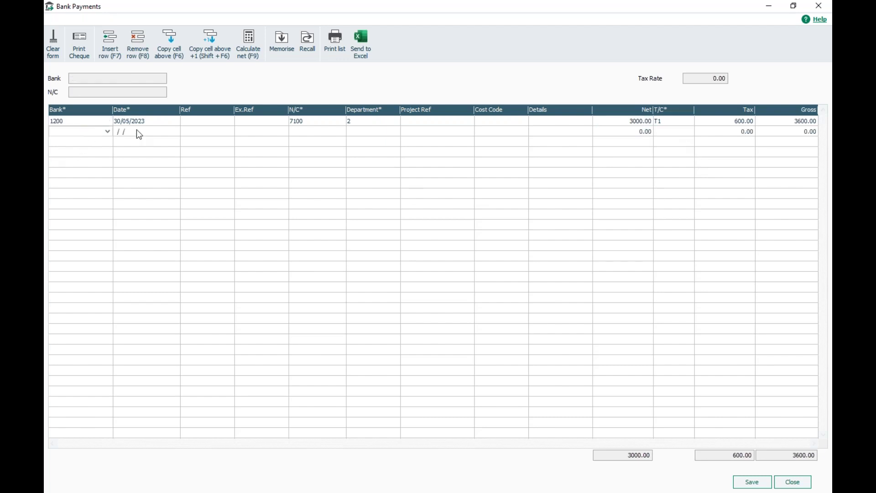
key("F4")
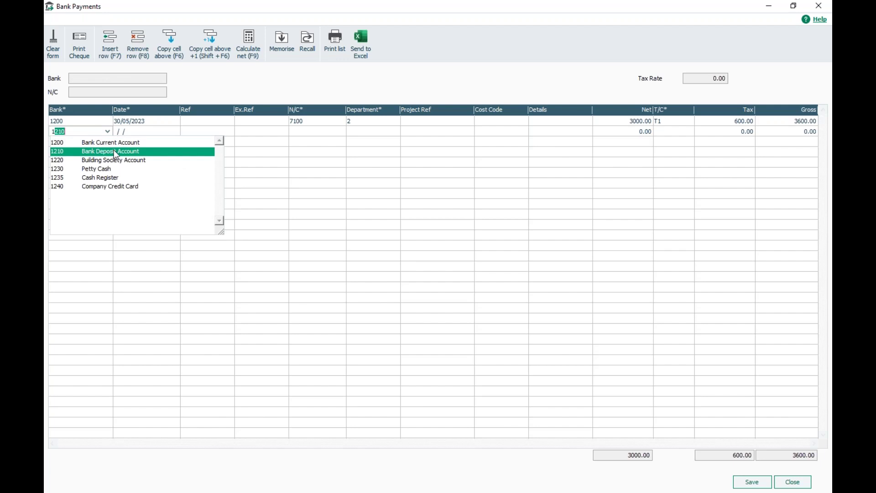
key("Tab")
key("Tab")
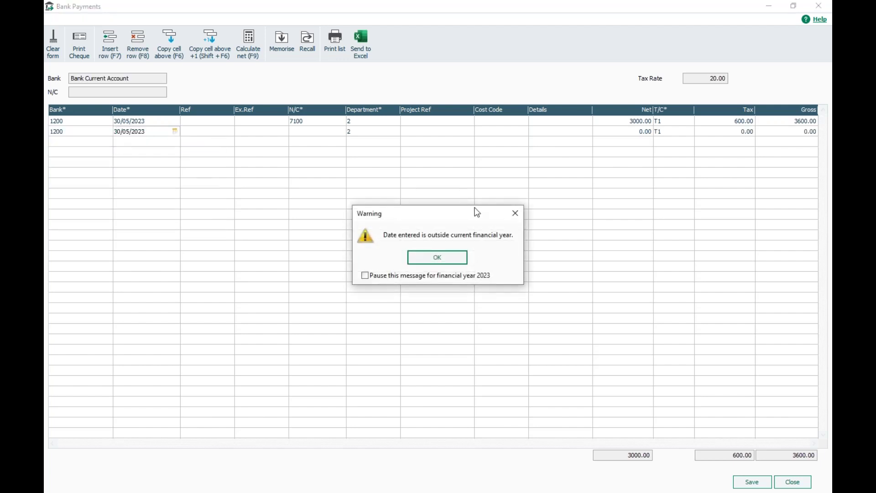
left_click(441, 262)
- Enter Rent as the first line's reference and Water Bill as the second line's reference
left_click(210, 121)
type("Rent")
left_click(192, 133)
type("Water Bill")
- Assign nominal code 7102 to the Water Bill line and set its net amount to 50
left_click(309, 132)
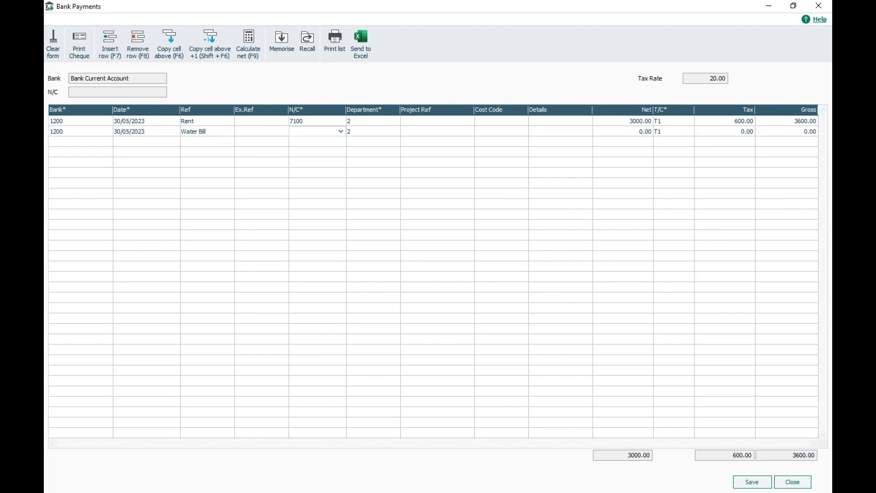
type("7102")
key("Tab")
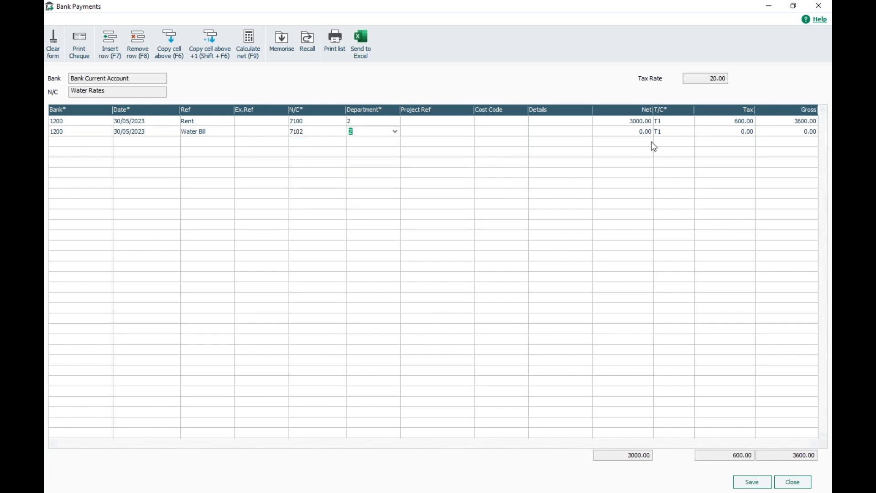
left_click(638, 133)
type("50")
key("Tab")
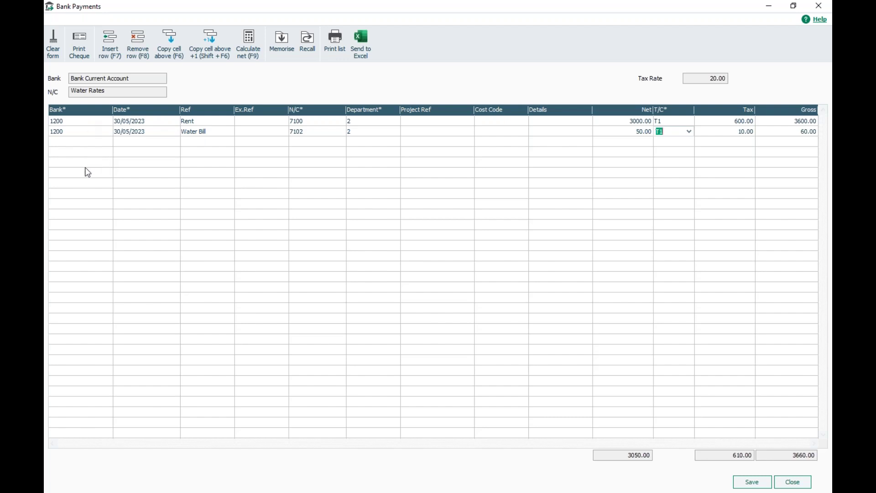
- Memorise the two payment lines as a template named Rent and Water, and close the payment entry without saving it
left_click(281, 43)
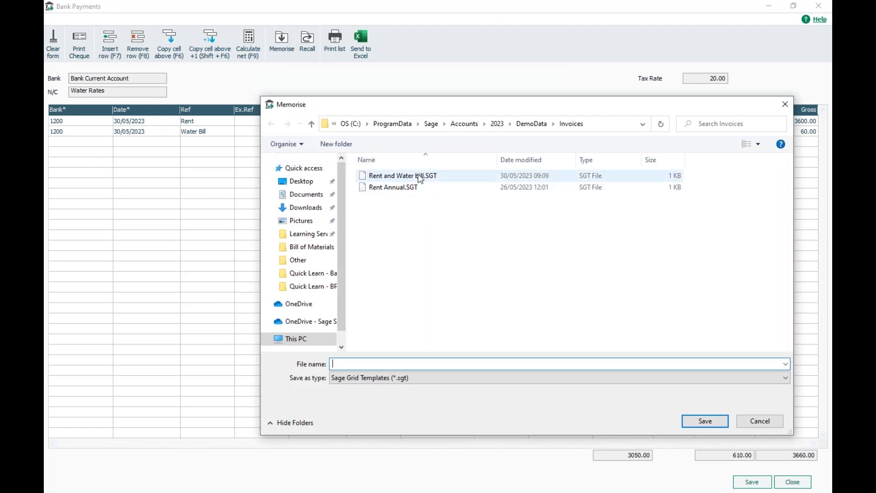
type("R")
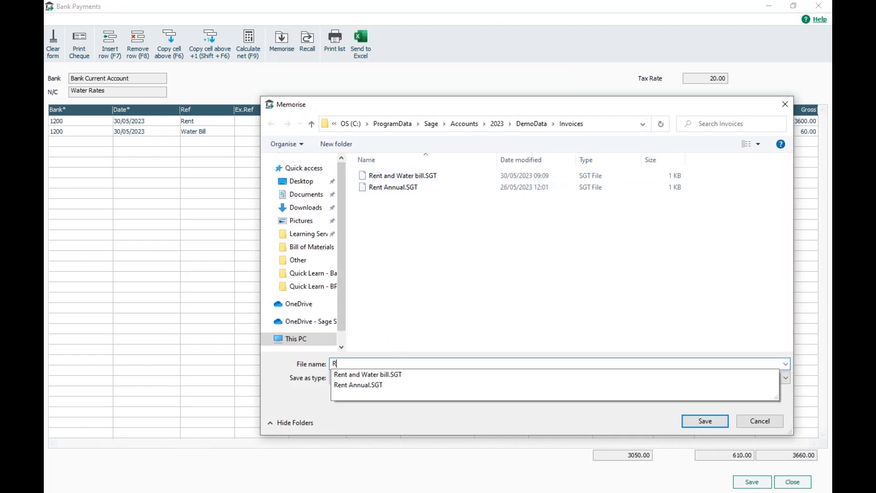
type("ent Water")
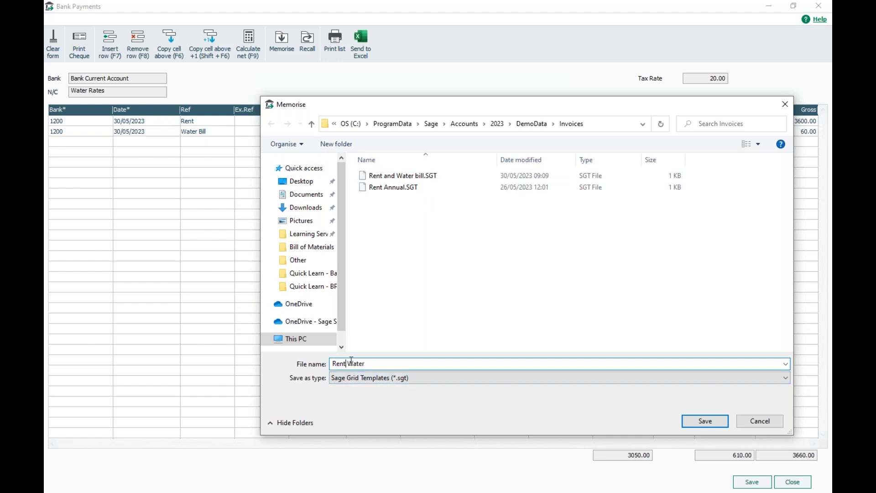
type("and")
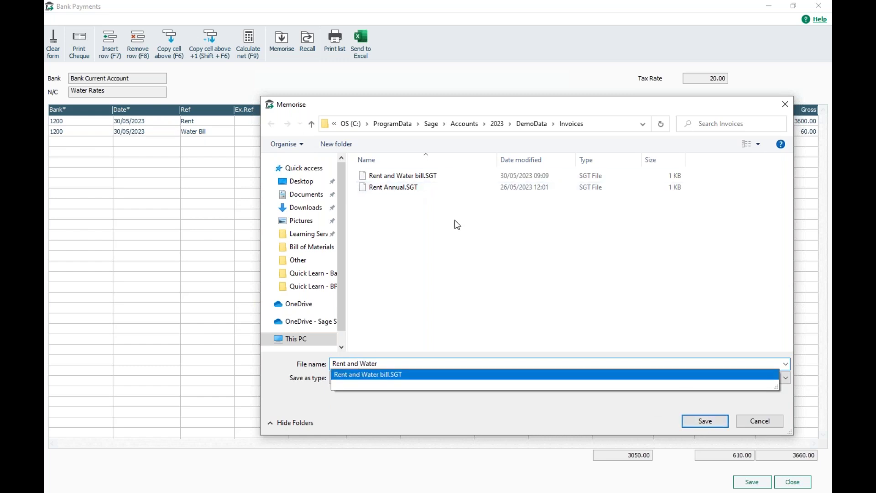
left_click(703, 430)
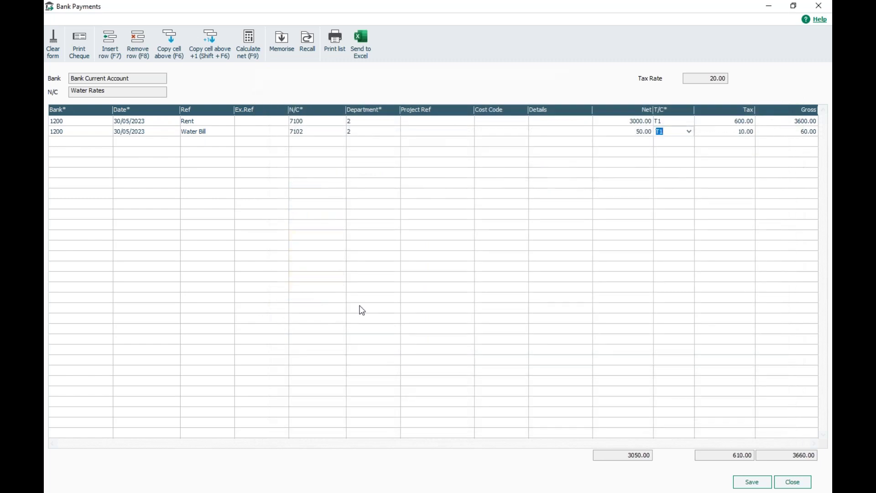
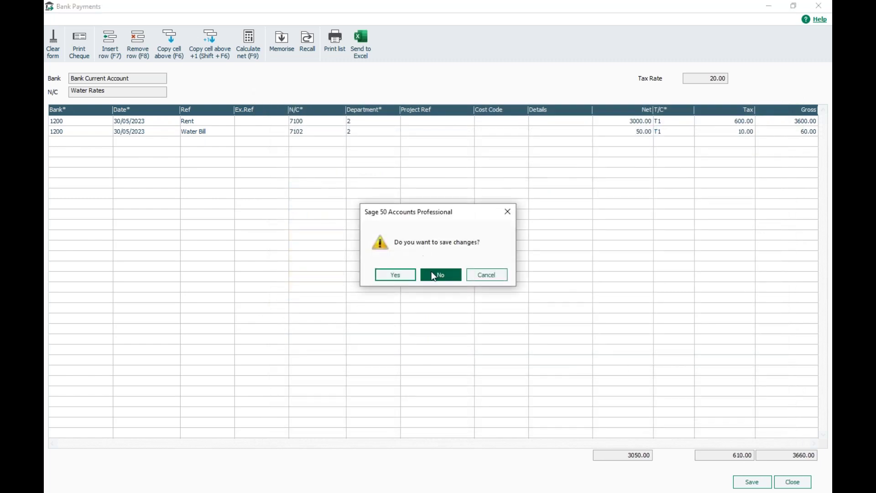
left_click(433, 276)
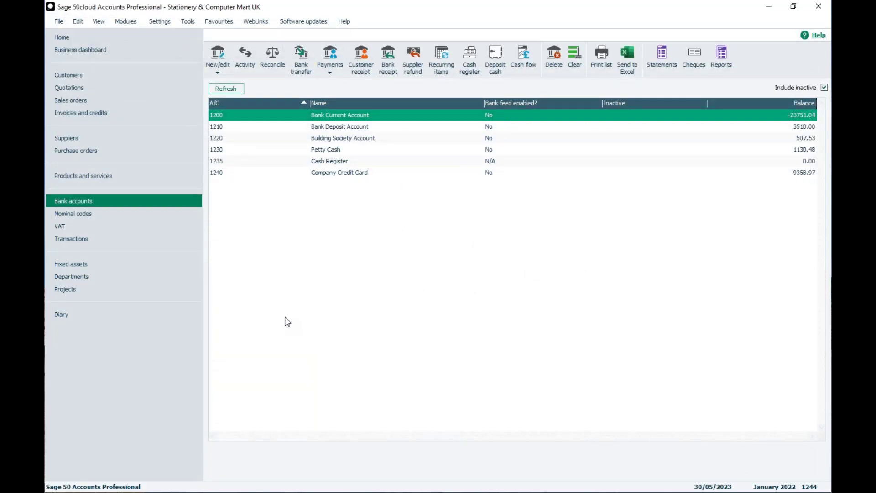
- Open a new bank payment and recall the Rent and Water.SGT template into it
left_click(331, 68)
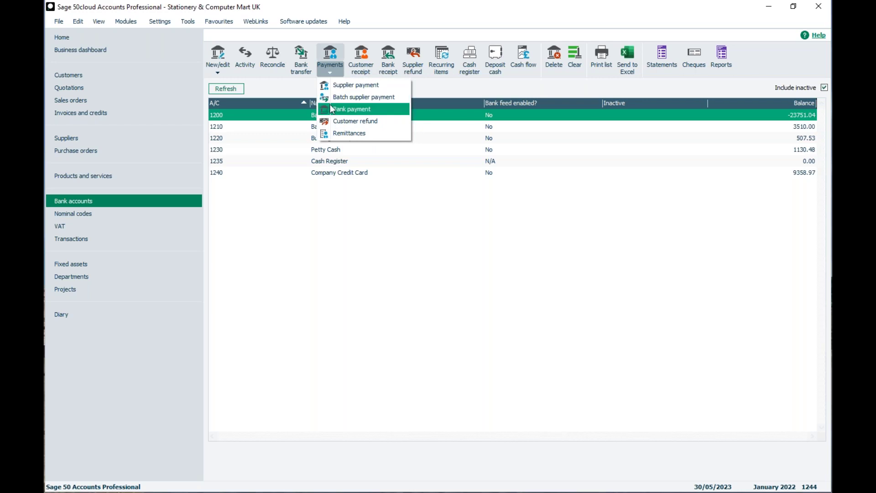
left_click(352, 109)
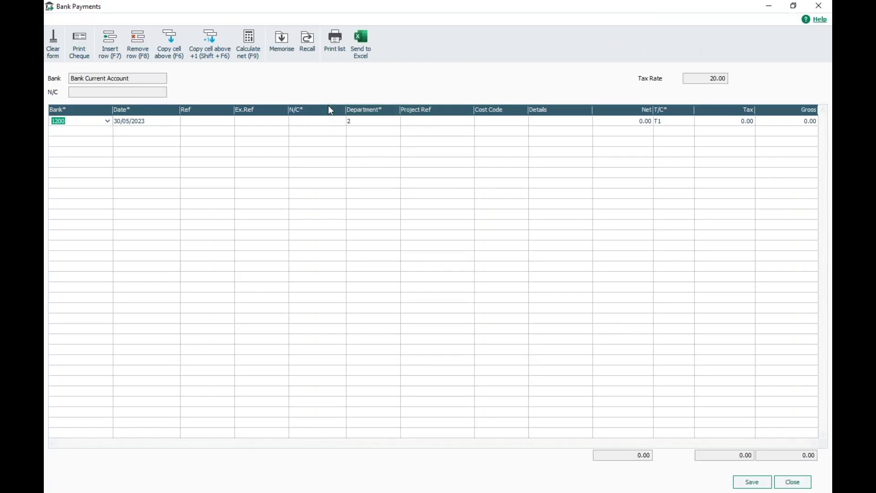
left_click(315, 37)
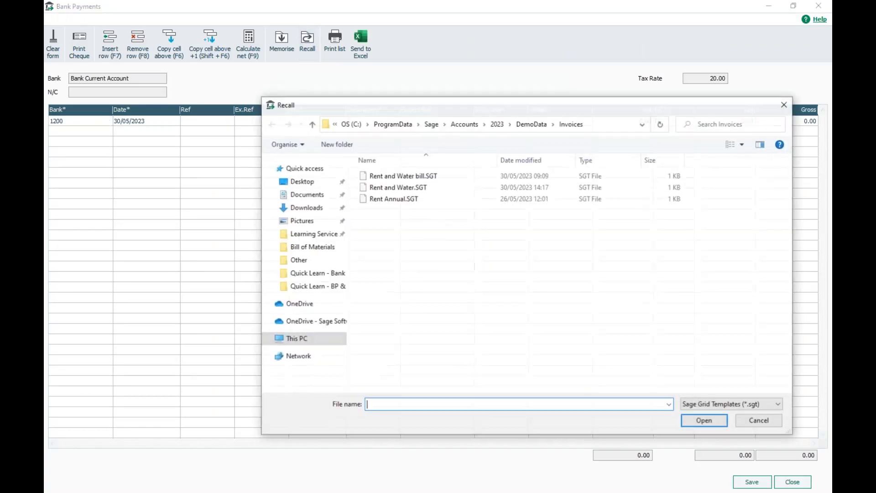
left_click(382, 189)
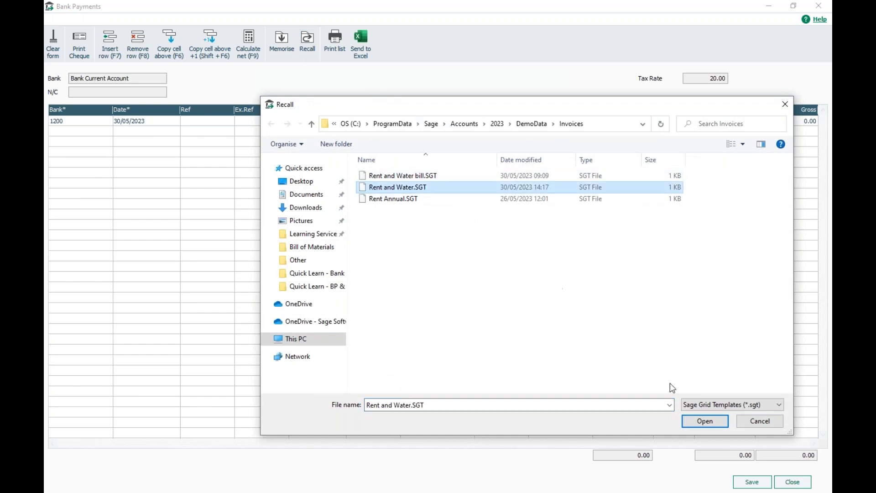
left_click(697, 418)
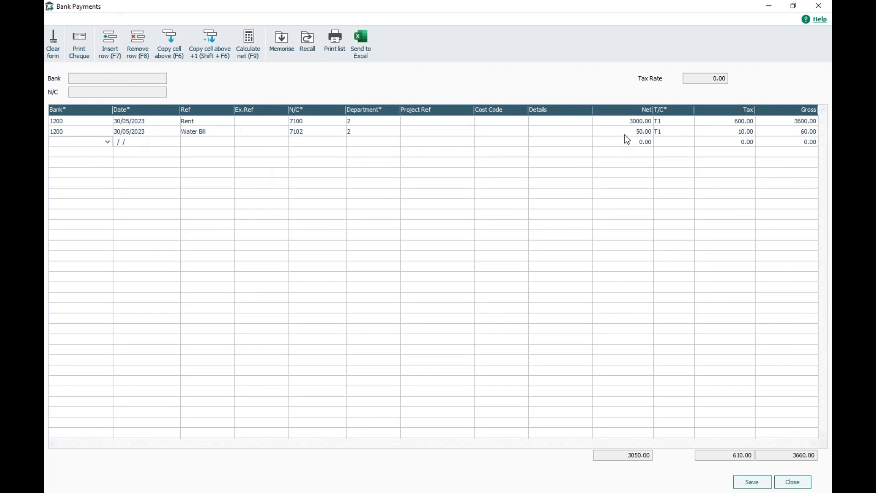
- Set the Rent line's net amount to 3500.00, and close the bank payment entry without saving it
left_click(130, 133)
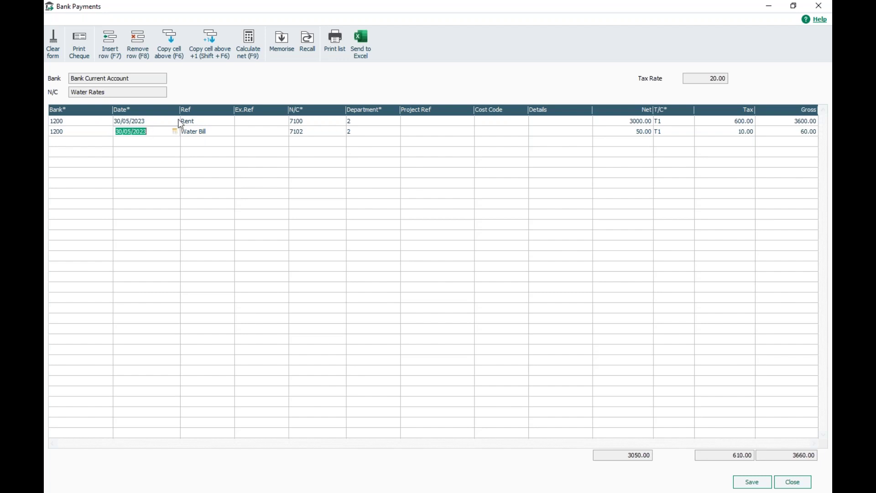
left_click(637, 124)
left_click_drag(621, 122, 600, 123)
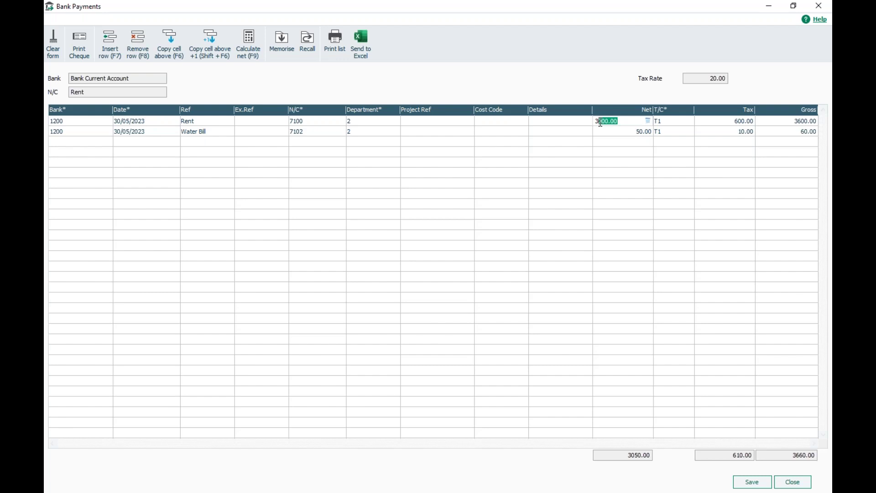
type("5")
type("0.0")
key("Down")
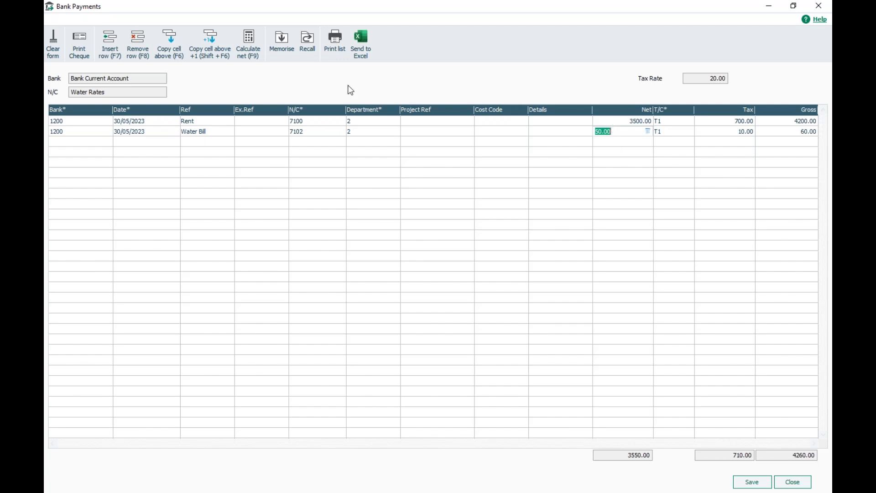
left_click(803, 484)
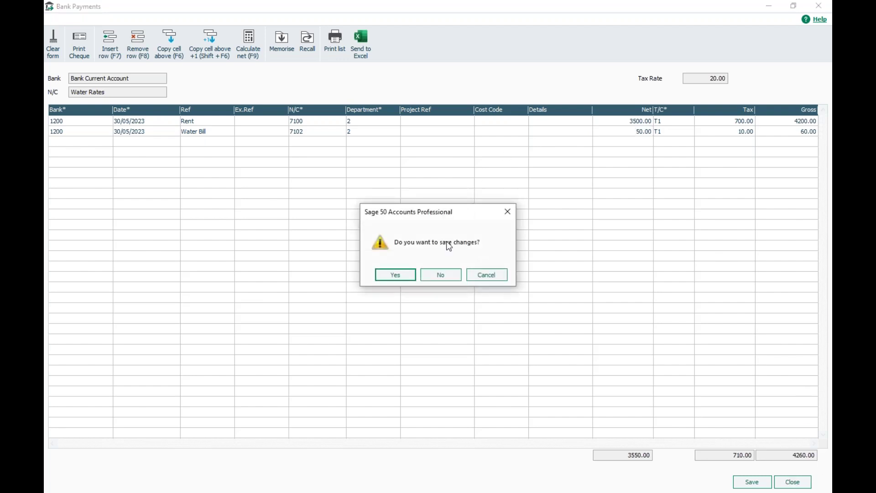
left_click(439, 276)
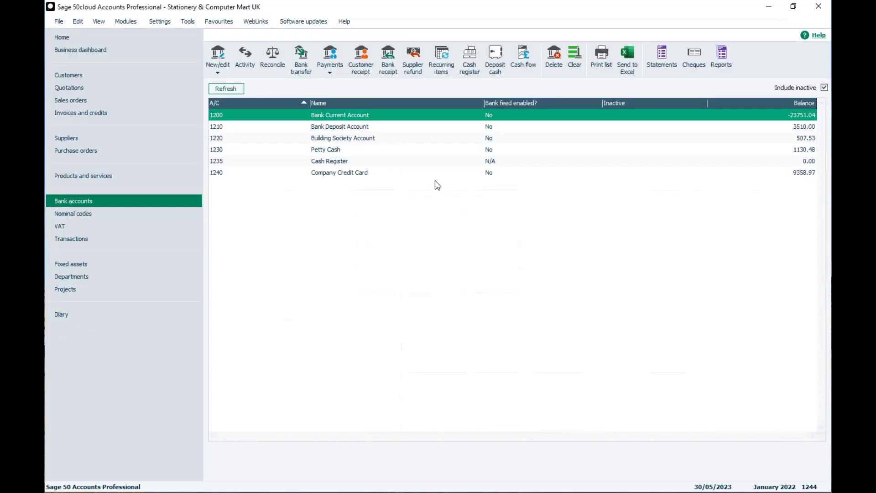
- Examine the recurring items set up for the bank accounts and close the list
left_click(439, 57)
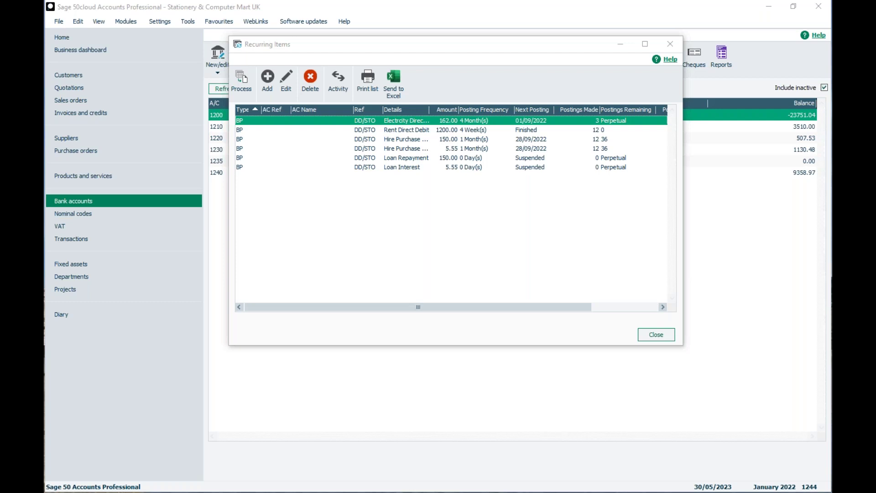
left_click(650, 337)
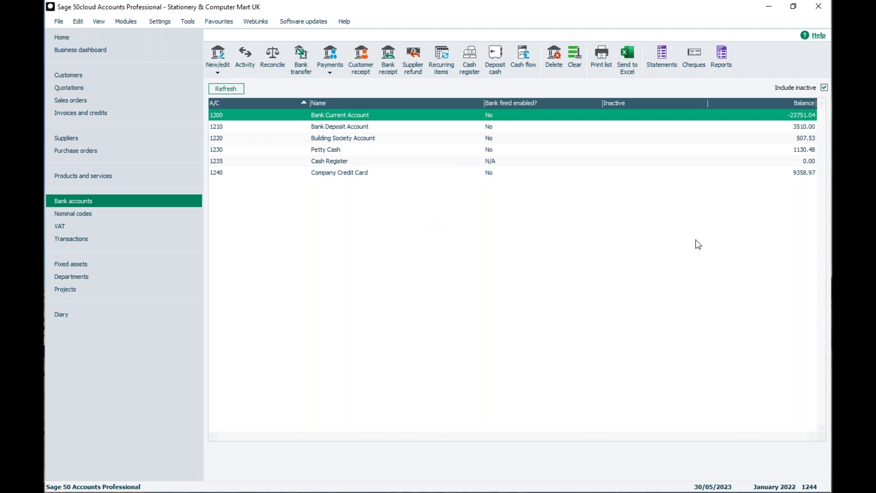
- Enable the Group items in Bank Rec. option in the bank defaults and save the settings
left_click(159, 24)
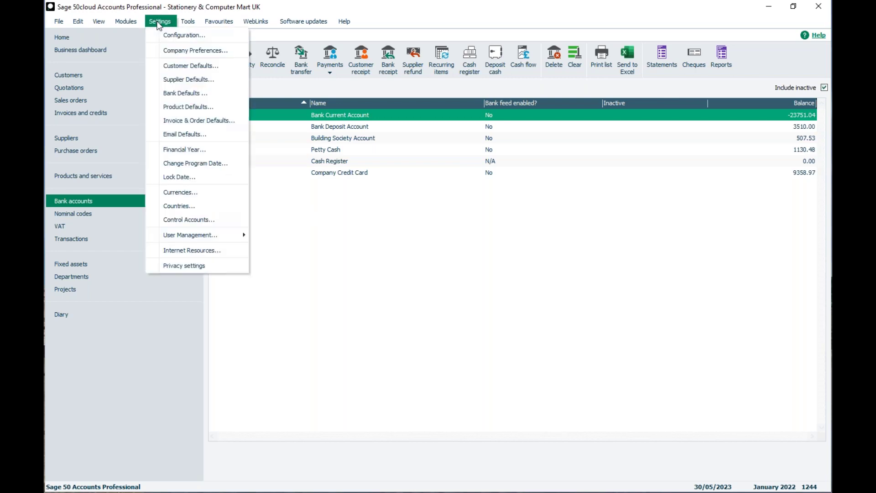
left_click(159, 94)
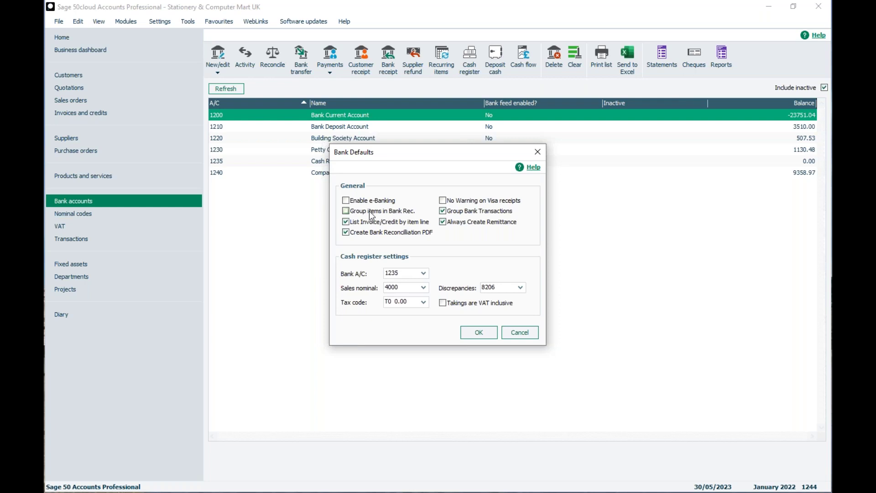
left_click(345, 213)
left_click(468, 331)
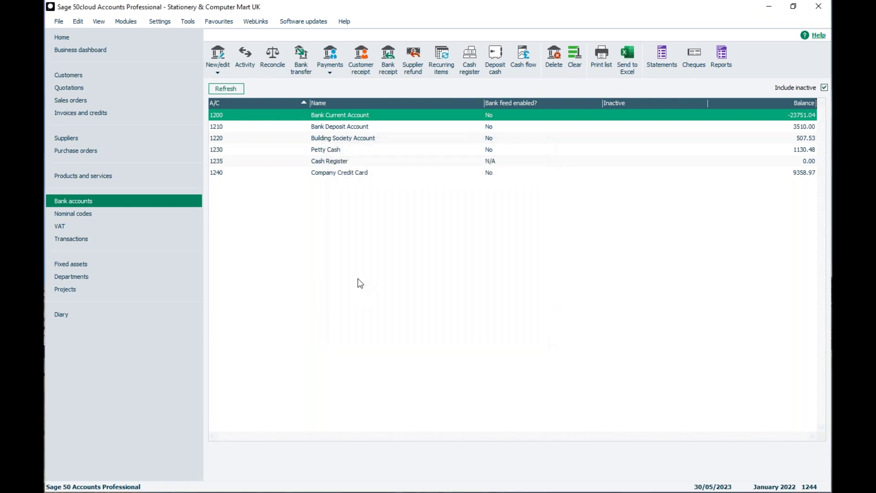